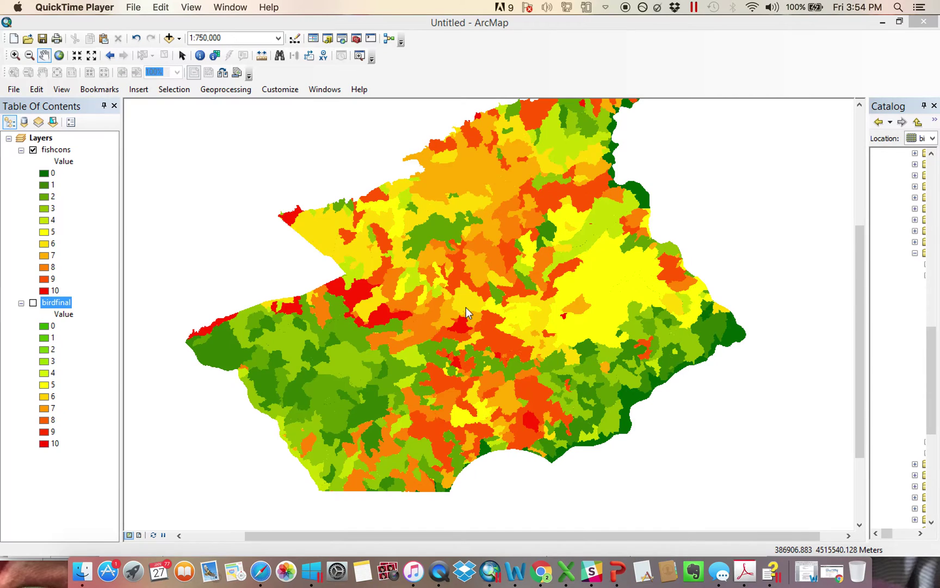
- Open ArcMap's Geoprocessing menu while the fishcons map is displayed
{"action": "left_click", "coordinate": [222, 90]}
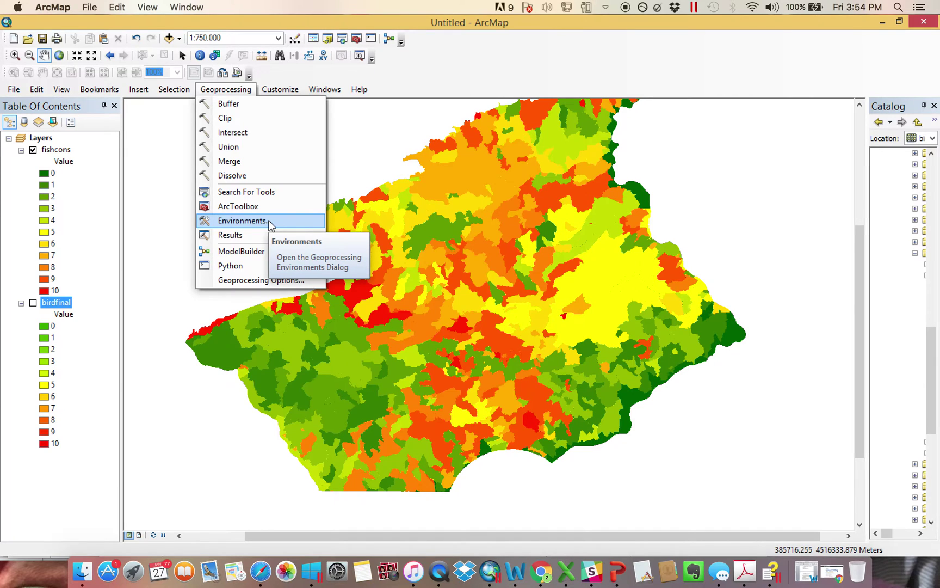
{"action": "left_click", "coordinate": [242, 220]}
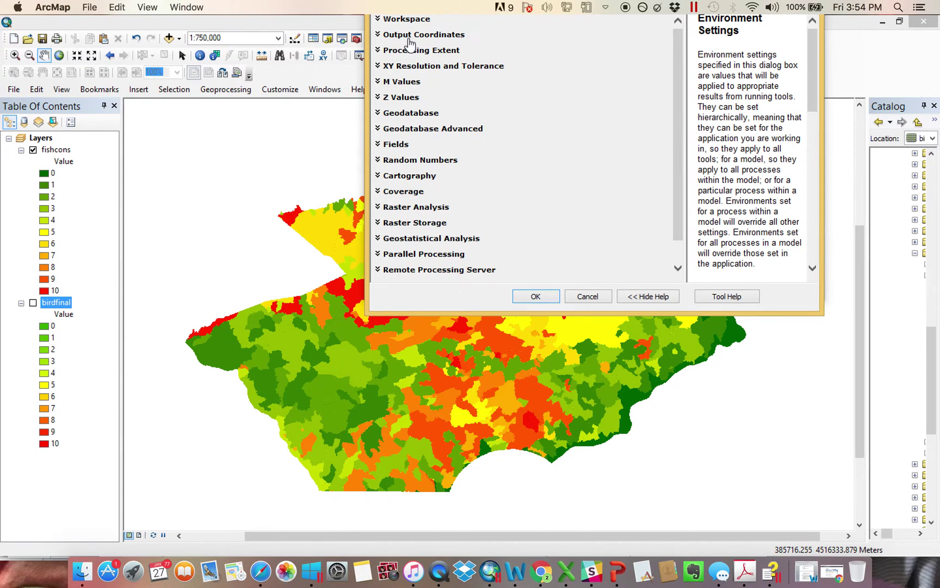
{"action": "left_click_drag", "start_coordinate": [678, 57], "coordinate": [678, 77]}
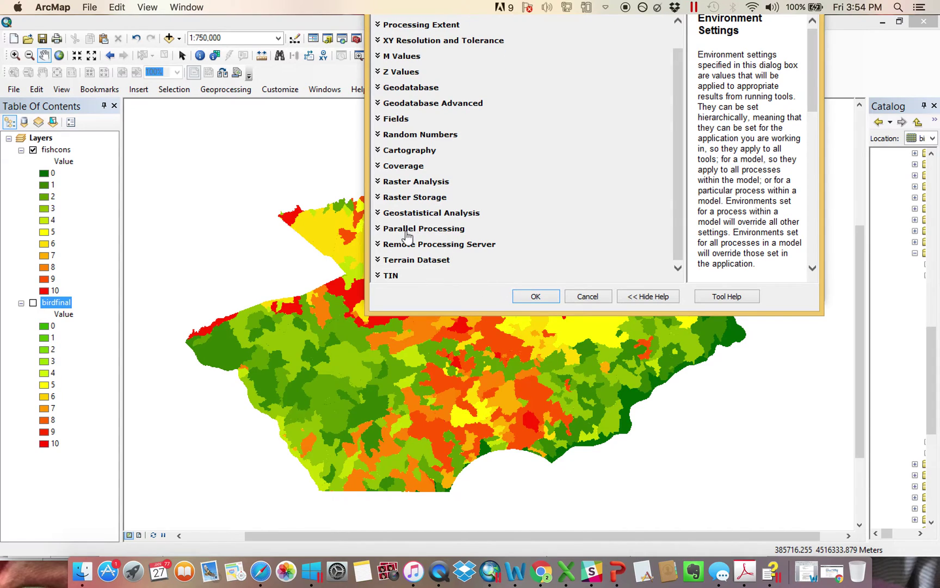
{"action": "left_click", "coordinate": [379, 182]}
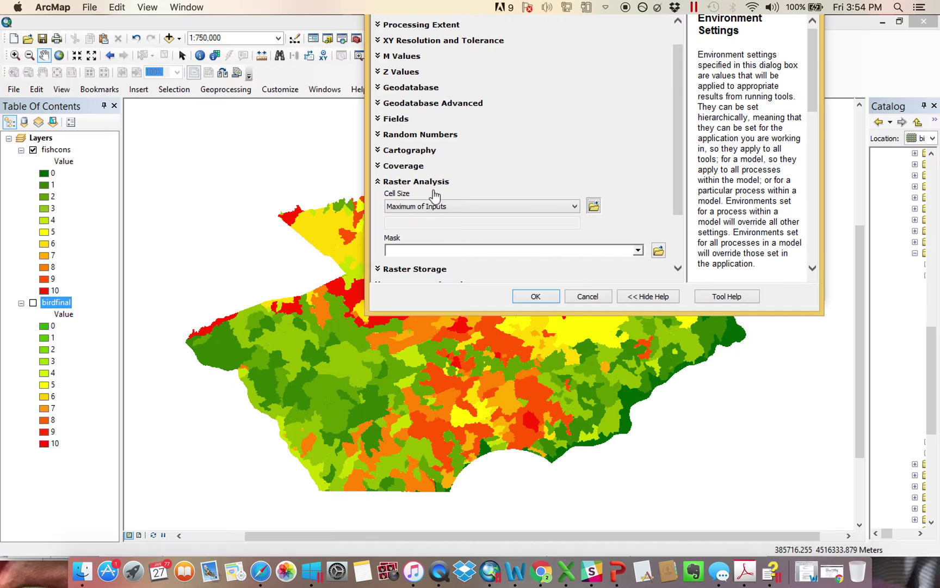
{"action": "left_click", "coordinate": [600, 299]}
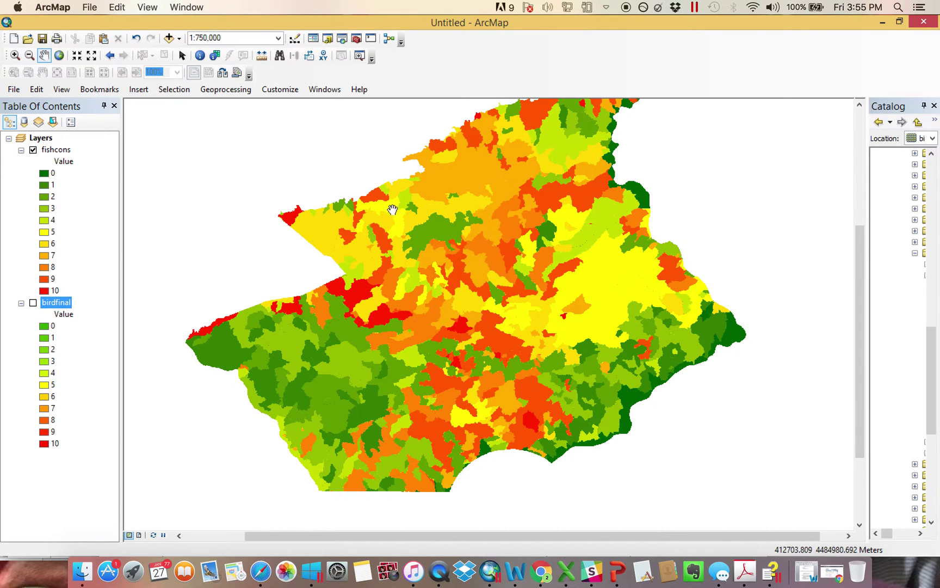
- Pan the map, turn on birdfinal and toggle fishcons to compare the two rasters
{"action": "left_click_drag", "start_coordinate": [435, 354], "coordinate": [409, 300]}
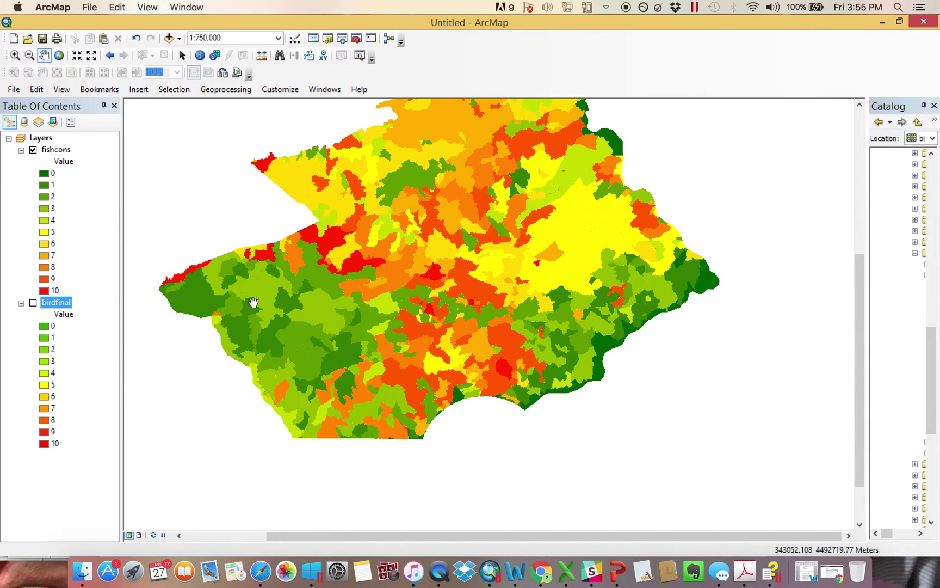
{"action": "left_click_drag", "start_coordinate": [451, 336], "coordinate": [421, 340]}
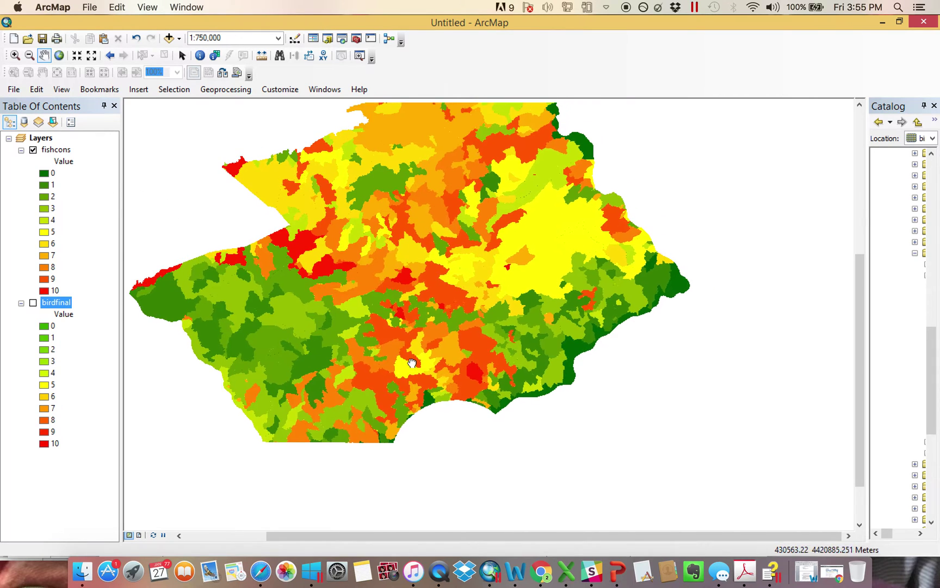
{"action": "left_click", "coordinate": [33, 303]}
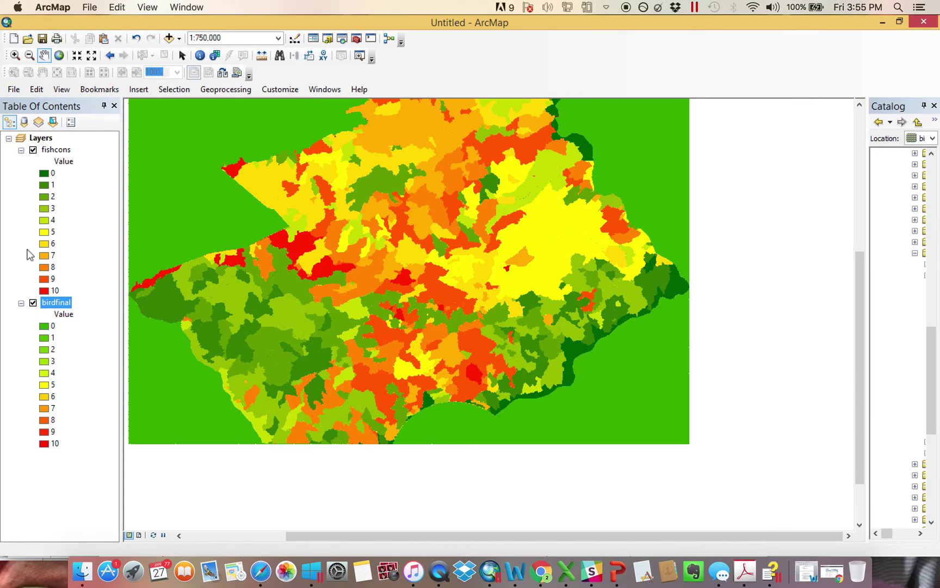
{"action": "left_click", "coordinate": [33, 150]}
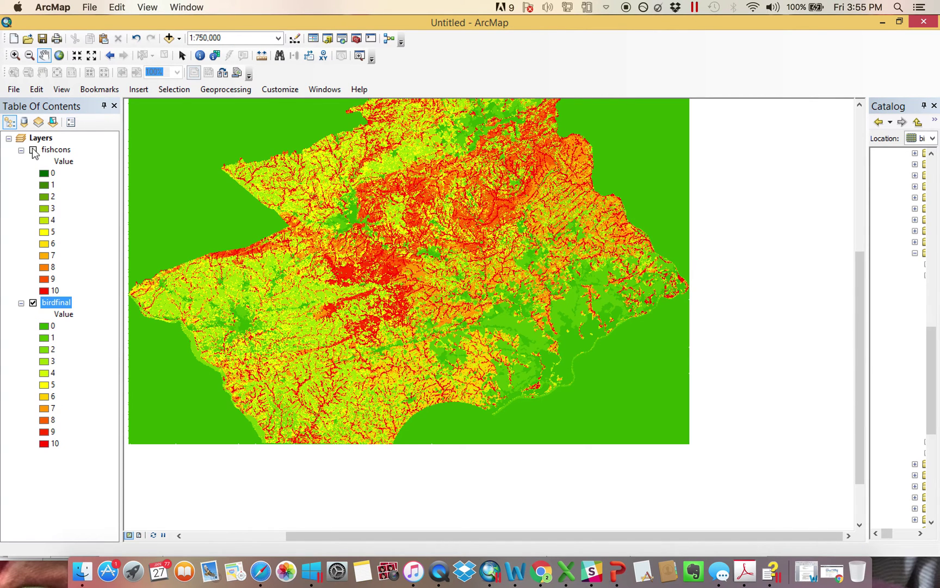
{"action": "left_click", "coordinate": [33, 150]}
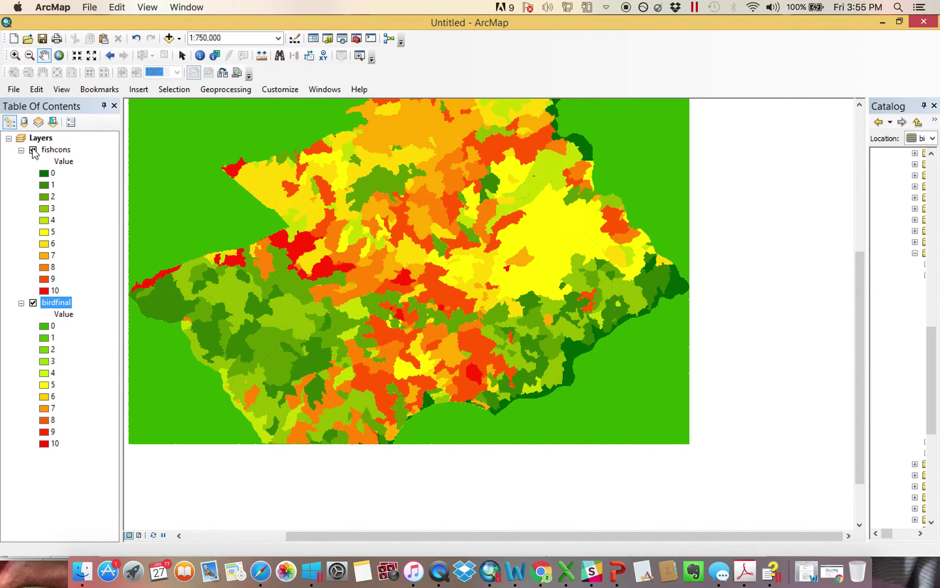
{"action": "left_click", "coordinate": [33, 150]}
{"action": "left_click", "coordinate": [33, 151]}
{"action": "left_click", "coordinate": [33, 150]}
{"action": "left_click", "coordinate": [33, 151]}
{"action": "left_click", "coordinate": [33, 150]}
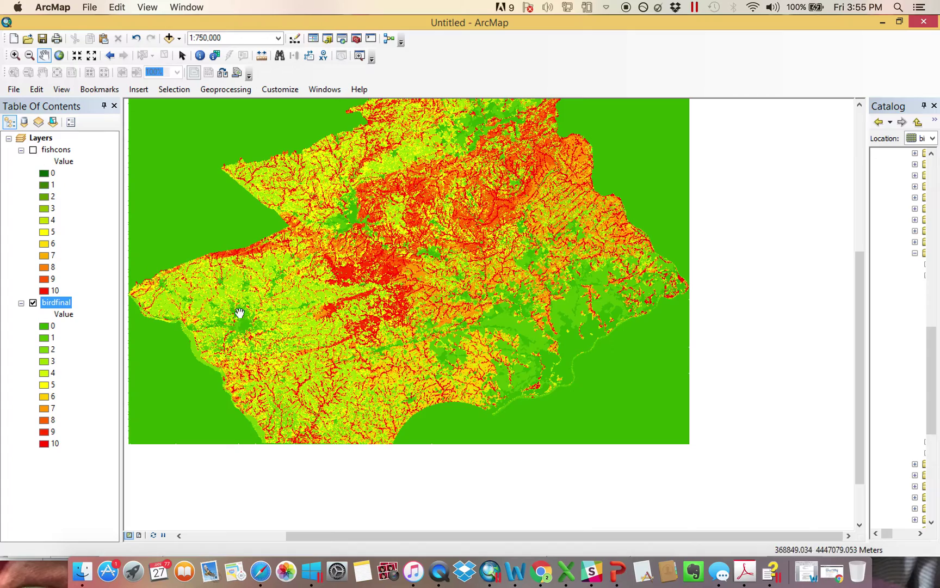
- Zoom in on the southern coastline and toggle fishcons over birdfinal there
{"action": "left_click_drag", "start_coordinate": [506, 370], "coordinate": [510, 319]}
{"action": "scroll", "coordinate": [456, 351], "scroll_direction": "up", "scroll_amount": 10}
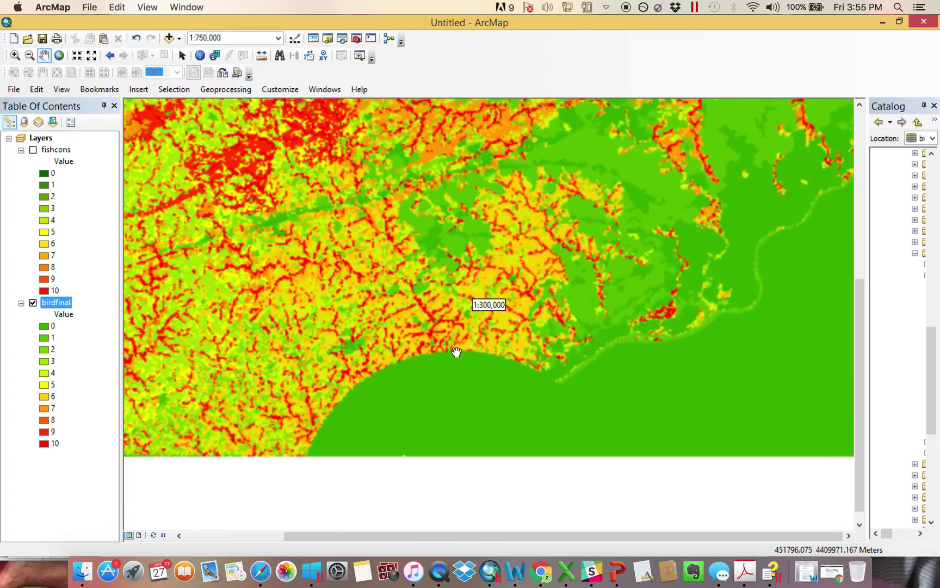
{"action": "scroll", "coordinate": [456, 325], "scroll_direction": "up", "scroll_amount": 6}
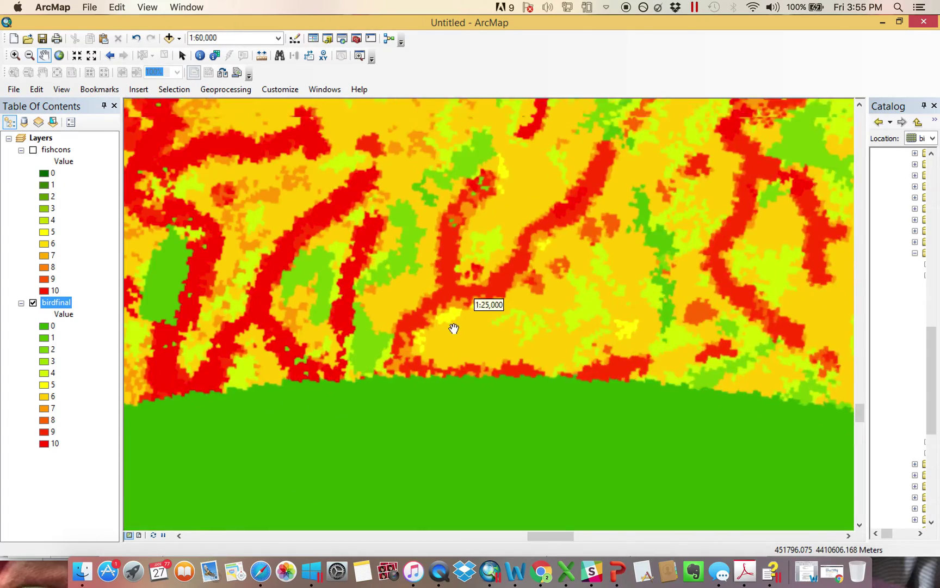
{"action": "scroll", "coordinate": [452, 303], "scroll_direction": "up", "scroll_amount": 7}
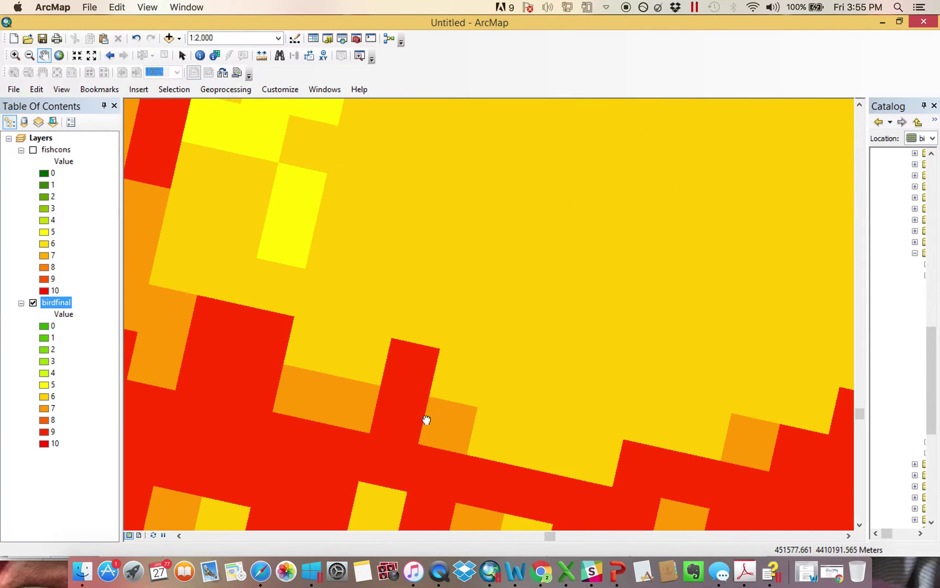
{"action": "left_click_drag", "start_coordinate": [426, 420], "coordinate": [462, 321]}
{"action": "left_click", "coordinate": [34, 154]}
{"action": "left_click", "coordinate": [33, 150]}
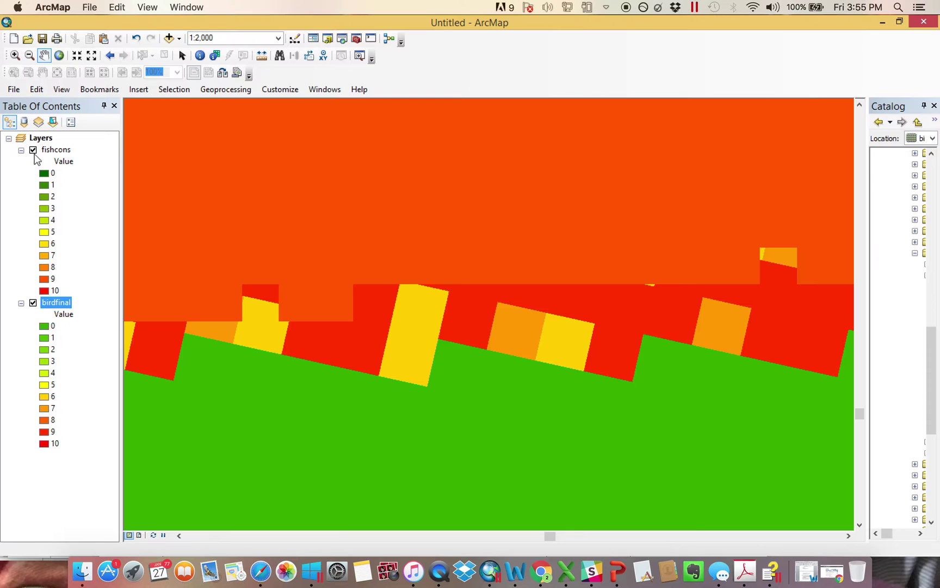
{"action": "left_click", "coordinate": [33, 151]}
- Keep toggling fishcons to compare cell edges with birdfinal, ending with fishcons hidden
{"action": "scroll", "coordinate": [226, 217], "scroll_direction": "down", "scroll_amount": 5}
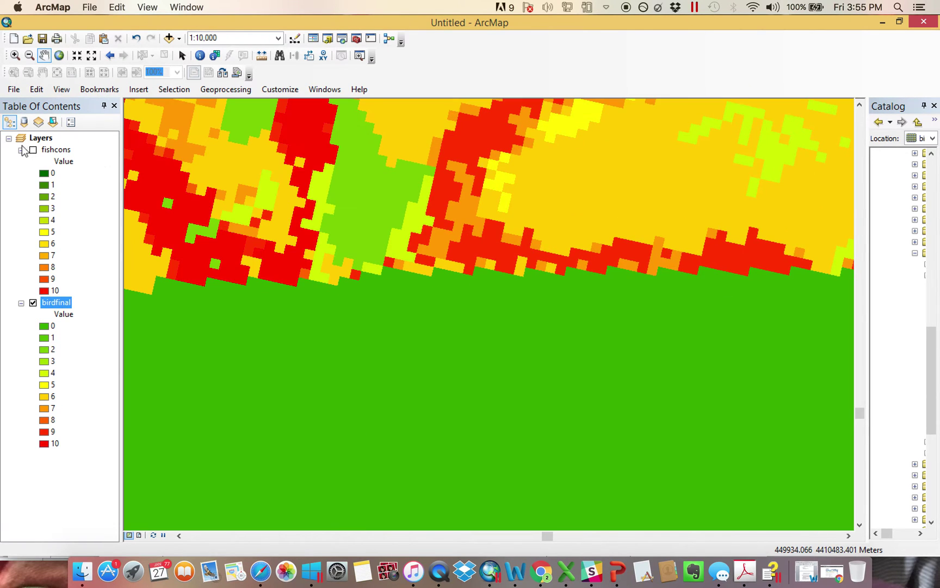
{"action": "left_click", "coordinate": [33, 151]}
{"action": "scroll", "coordinate": [399, 248], "scroll_direction": "up", "scroll_amount": 4}
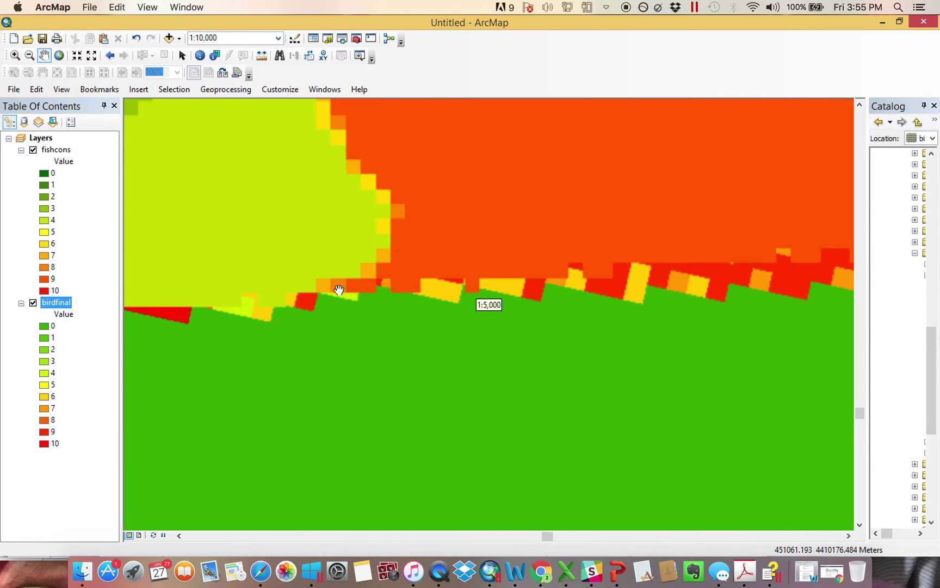
{"action": "left_click", "coordinate": [33, 151]}
{"action": "left_click", "coordinate": [33, 151]}
{"action": "left_click", "coordinate": [33, 150]}
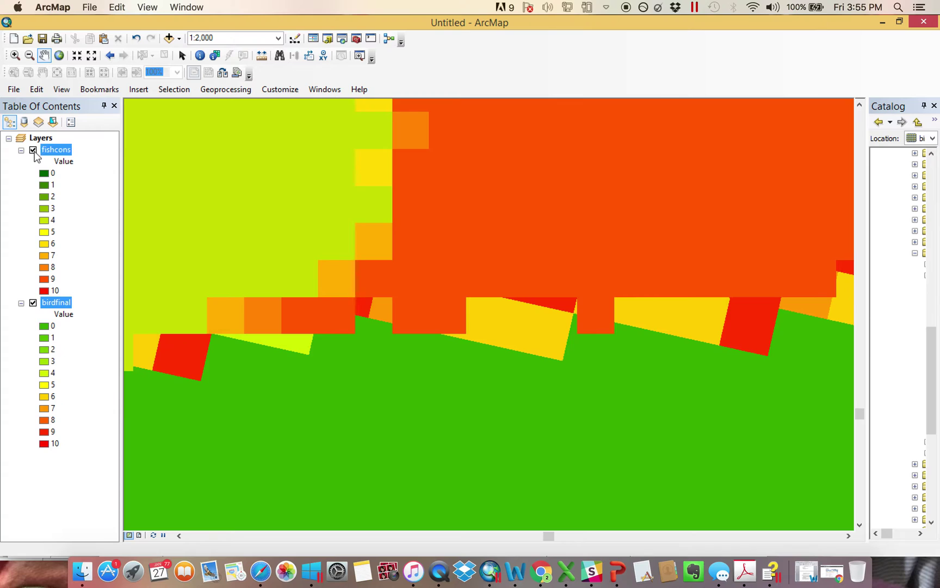
{"action": "left_click", "coordinate": [33, 150]}
{"action": "left_click", "coordinate": [33, 150]}
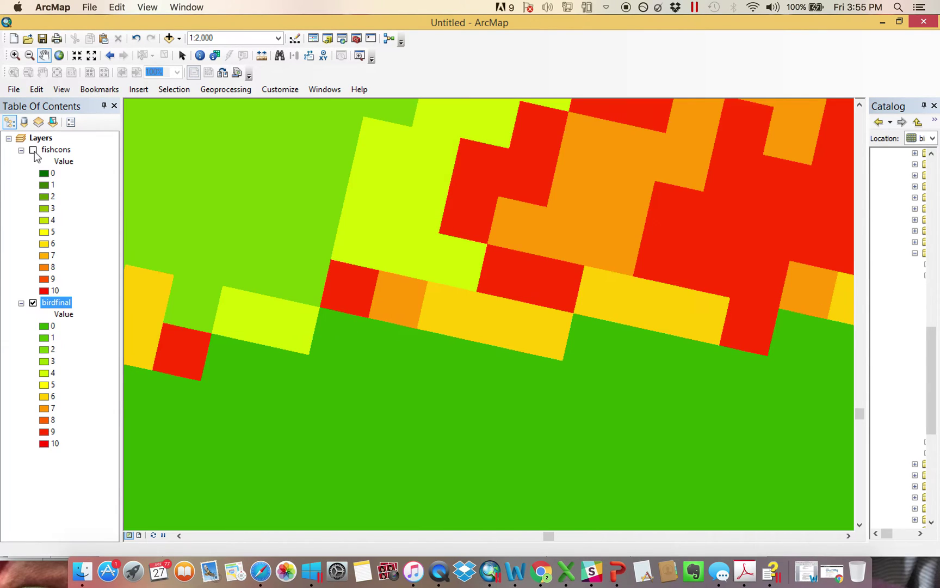
{"action": "left_click", "coordinate": [34, 150]}
{"action": "left_click", "coordinate": [33, 151]}
{"action": "left_click", "coordinate": [34, 151]}
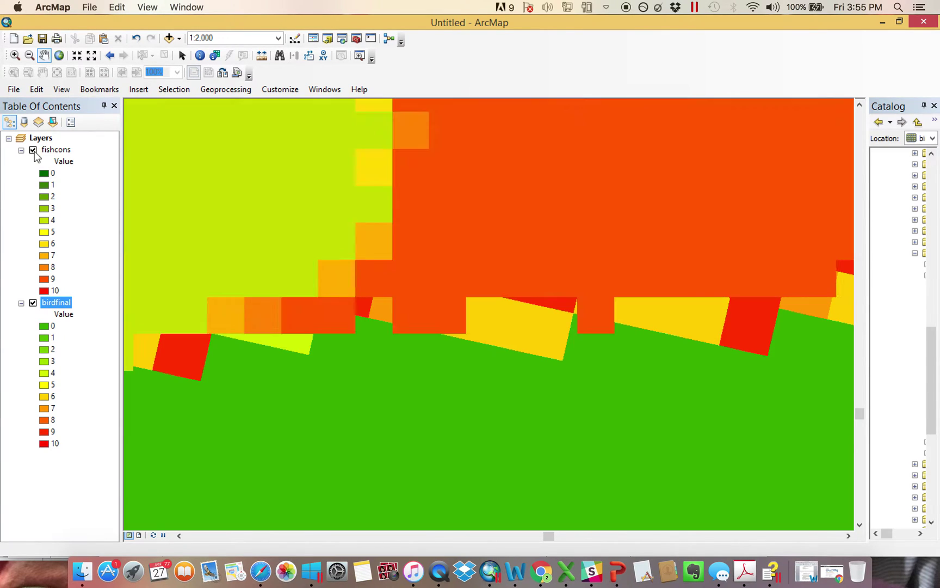
{"action": "left_click", "coordinate": [33, 150]}
{"action": "right_click", "coordinate": [54, 150]}
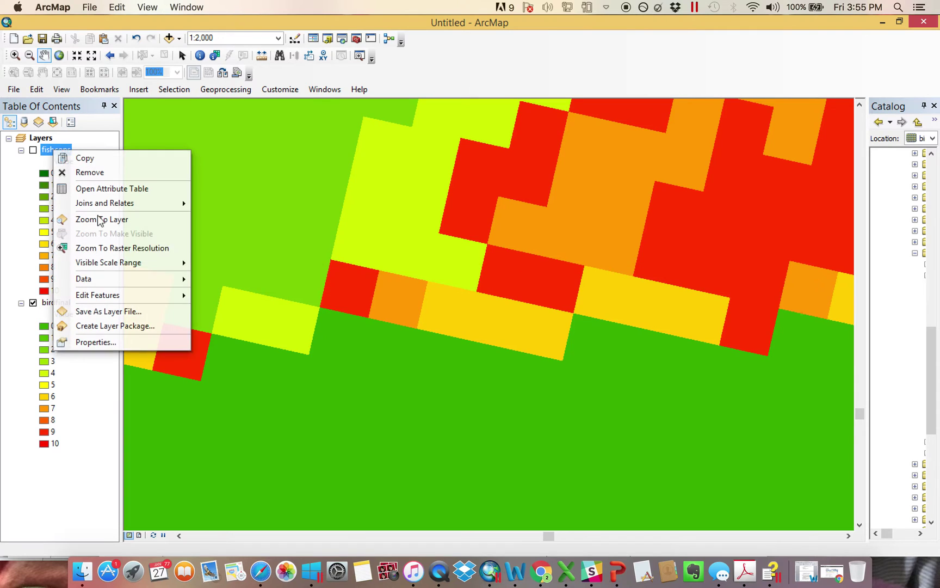
{"action": "left_click", "coordinate": [133, 347]}
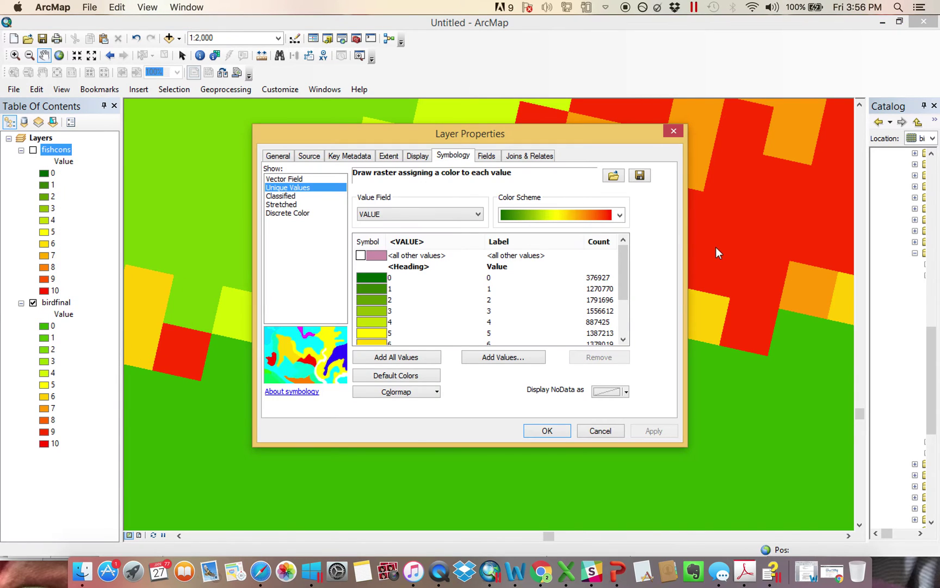
{"action": "left_click", "coordinate": [308, 156]}
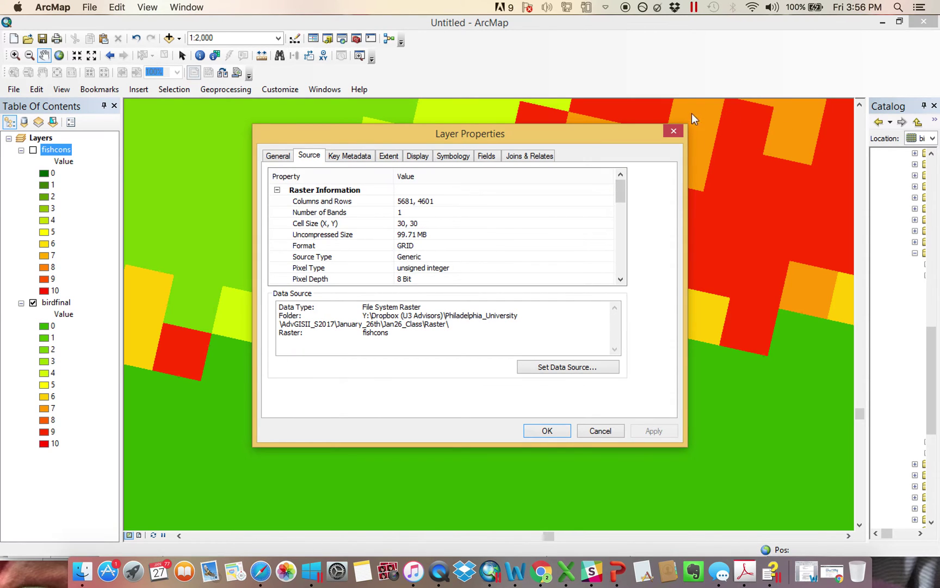
{"action": "left_click", "coordinate": [679, 132]}
{"action": "right_click", "coordinate": [60, 308]}
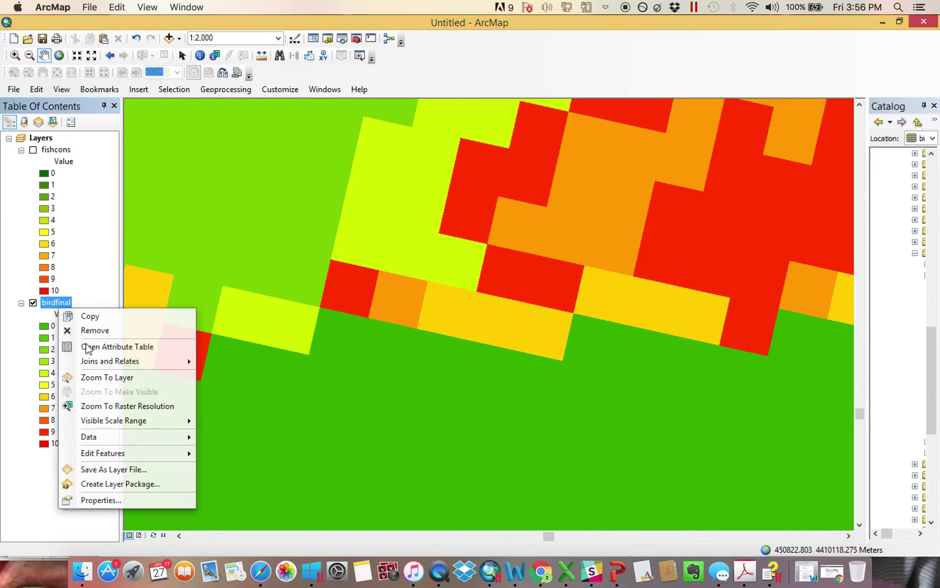
{"action": "left_click", "coordinate": [144, 499]}
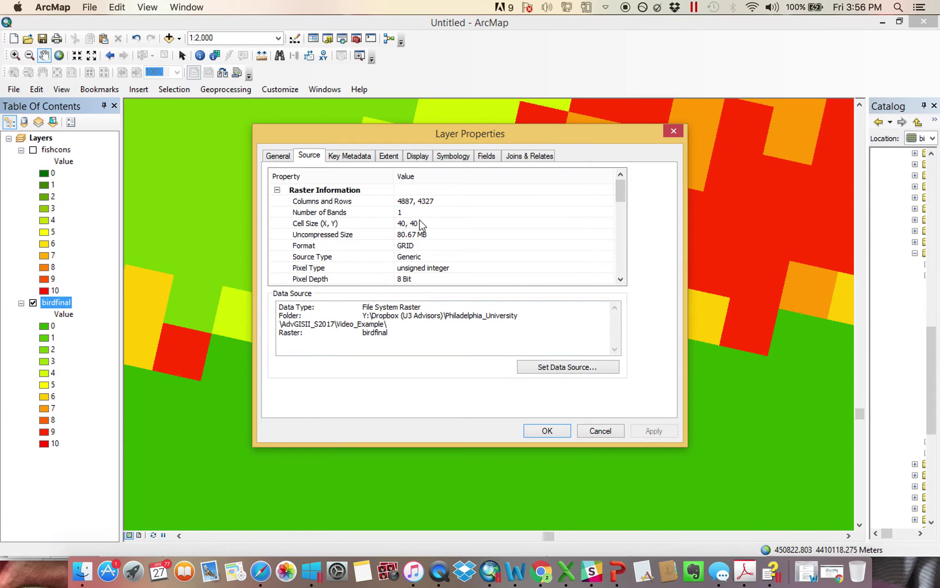
{"action": "left_click", "coordinate": [674, 132]}
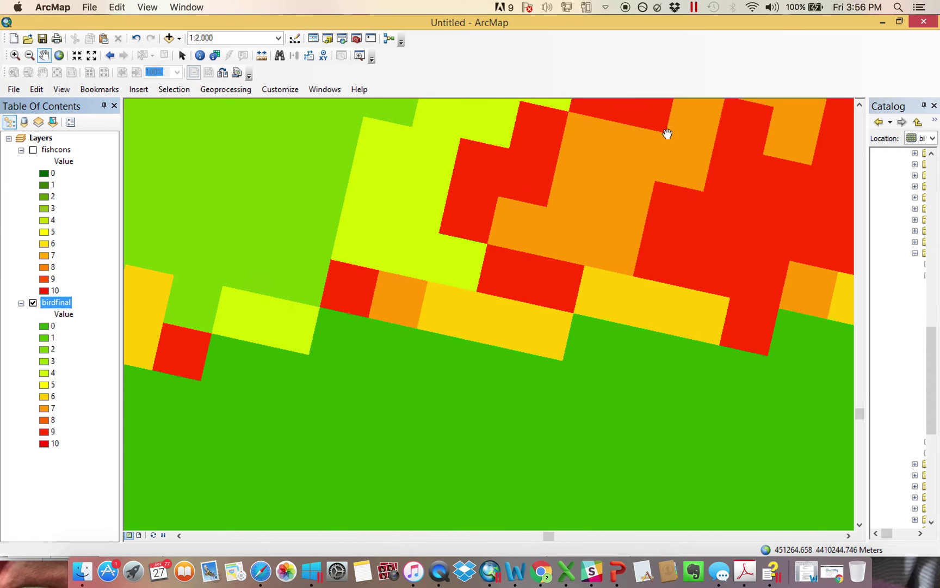
- Show fishcons and read its cell values at coastline spots with the Pixel Inspector
{"action": "left_click", "coordinate": [33, 152]}
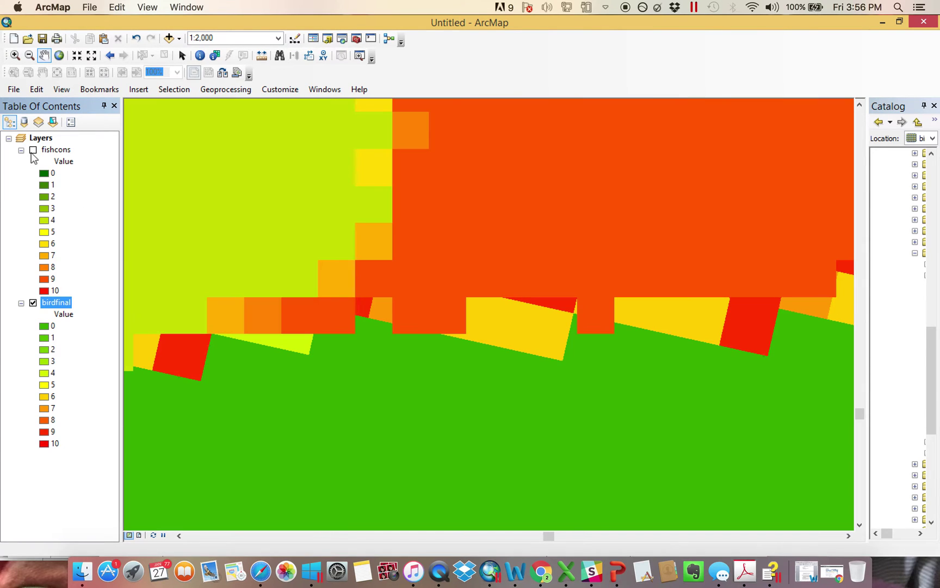
{"action": "left_click", "coordinate": [214, 55]}
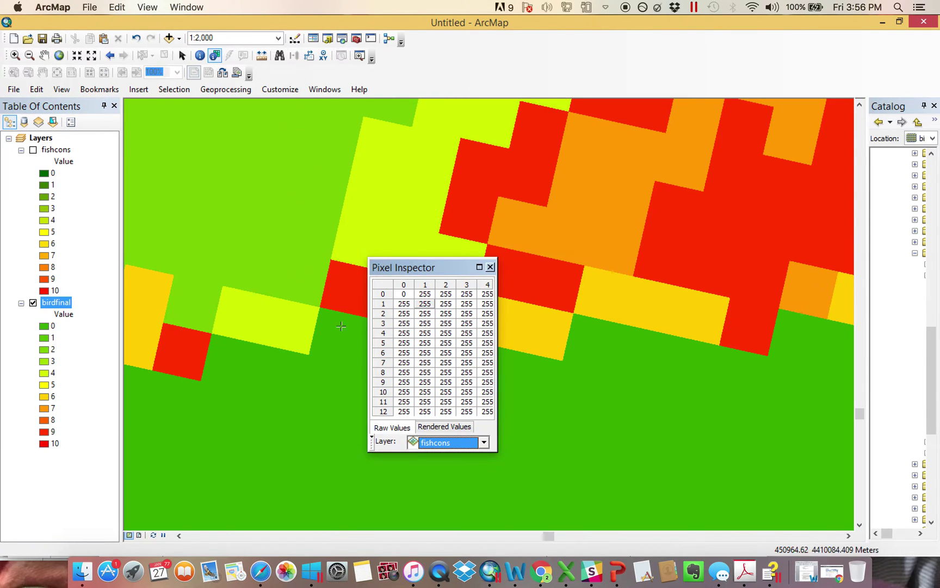
{"action": "left_click_drag", "start_coordinate": [431, 269], "coordinate": [660, 225]}
{"action": "left_click", "coordinate": [308, 258]}
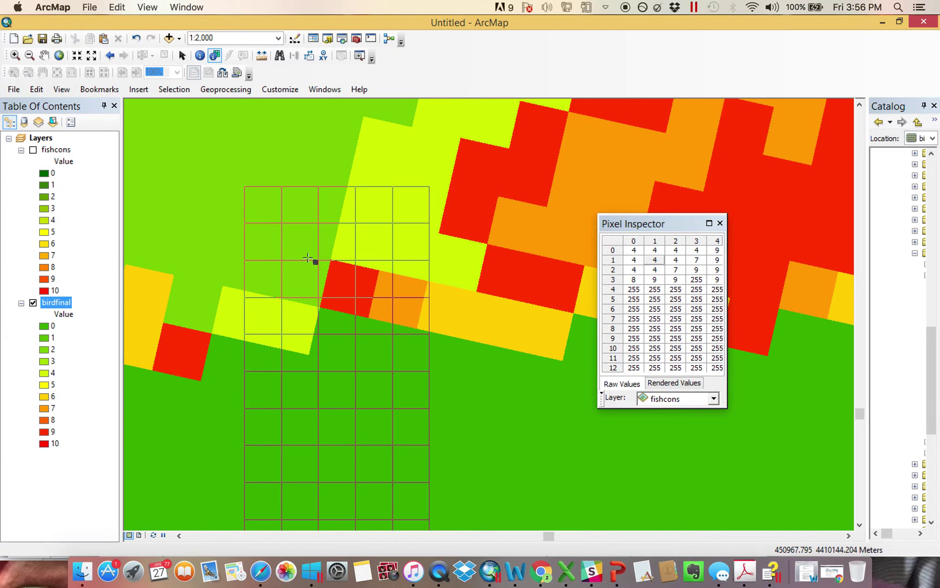
{"action": "left_click", "coordinate": [279, 218]}
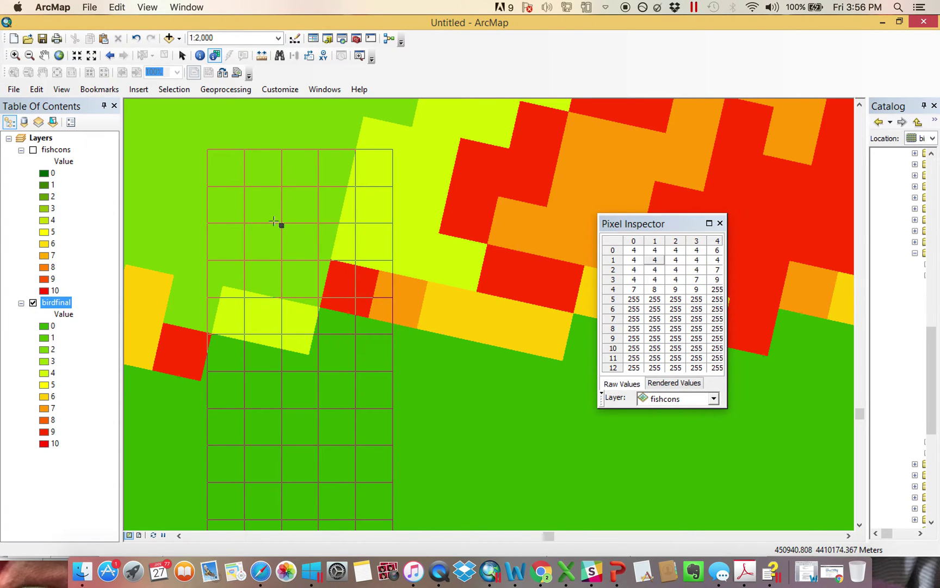
{"action": "left_click", "coordinate": [275, 217]}
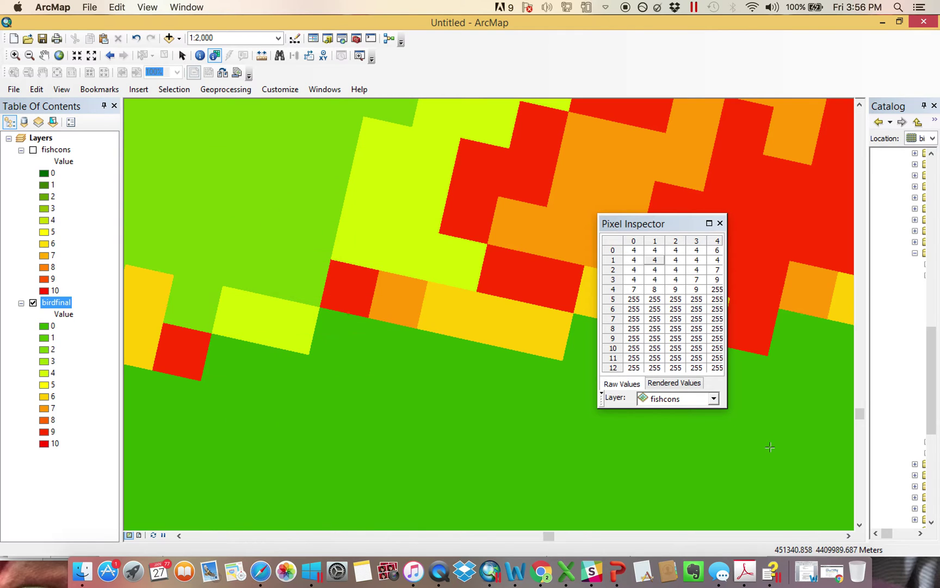
- Switch the Pixel Inspector layer to birdfinal and sample its cells (2, 4, 9 near the coast)
{"action": "left_click", "coordinate": [713, 399]}
{"action": "left_click", "coordinate": [680, 252]}
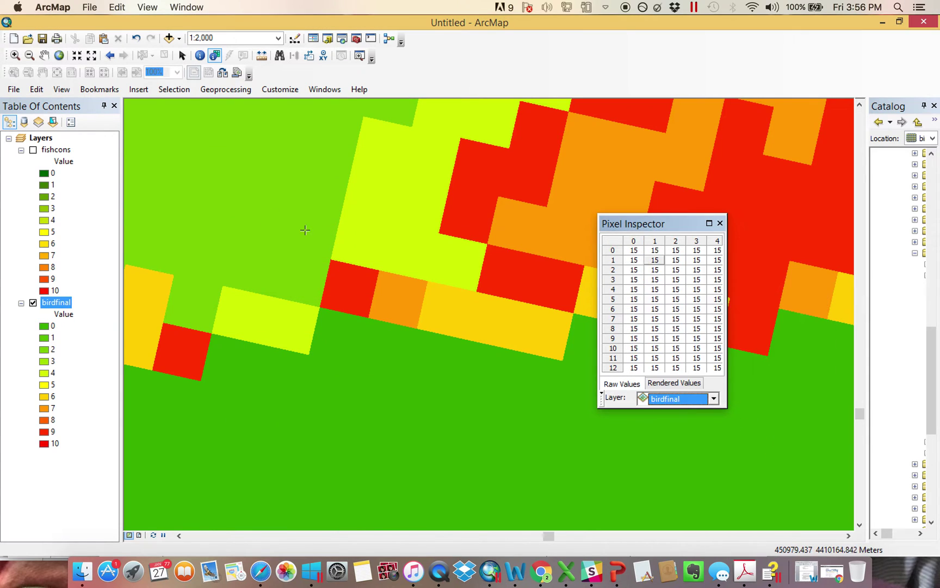
{"action": "left_click", "coordinate": [284, 229]}
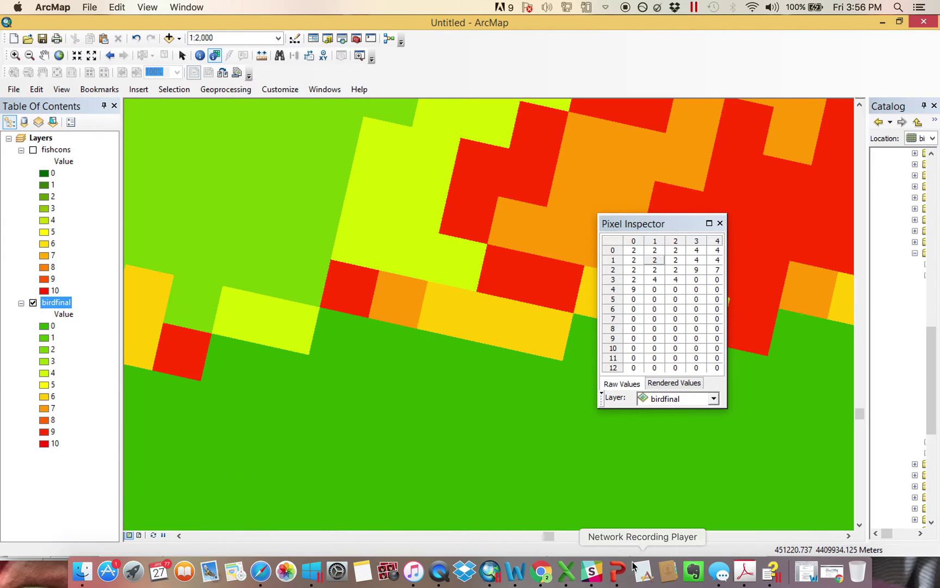
{"action": "left_click", "coordinate": [618, 576]}
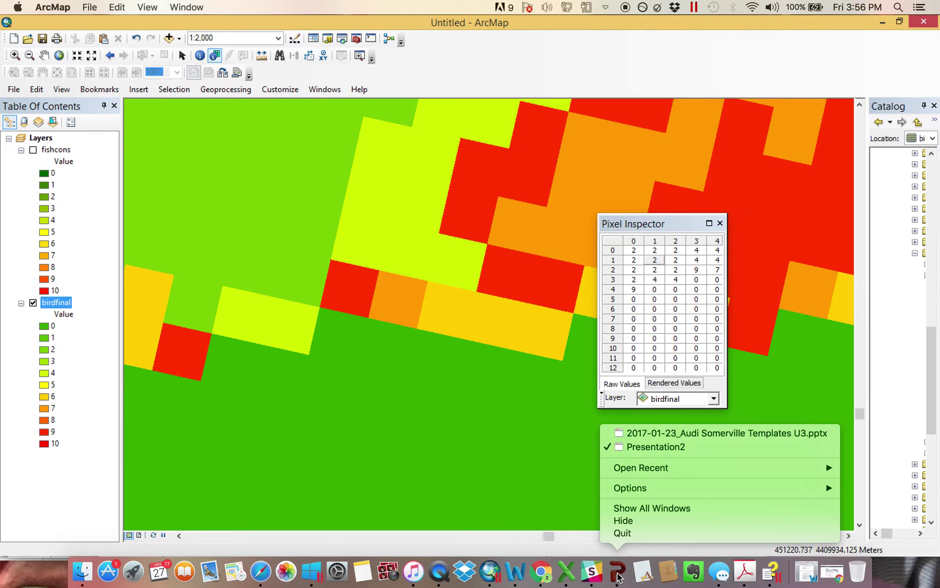
- Switch to the Presentation2 slide diagramming RESAMPLE, PROJECT and EXTRACT
{"action": "left_click", "coordinate": [670, 446]}
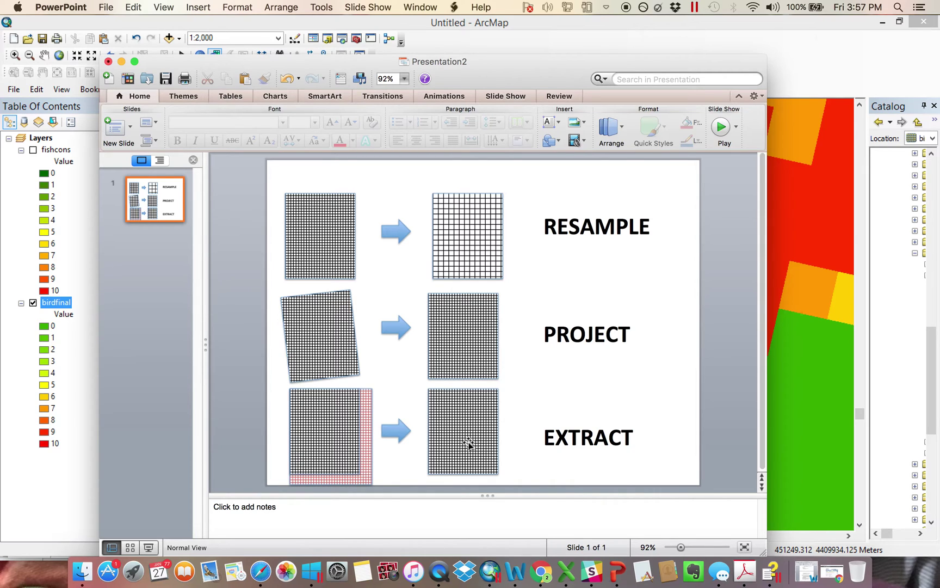
- Open the Resample tool from Data Management Tools > Raster > Raster Processing in ArcToolbox
{"action": "left_click", "coordinate": [541, 29]}
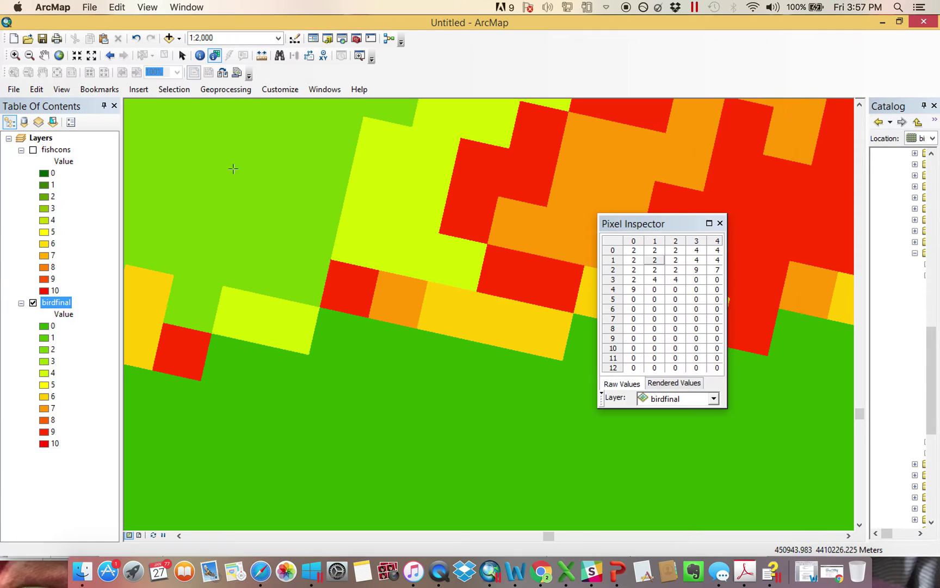
{"action": "left_click", "coordinate": [357, 39]}
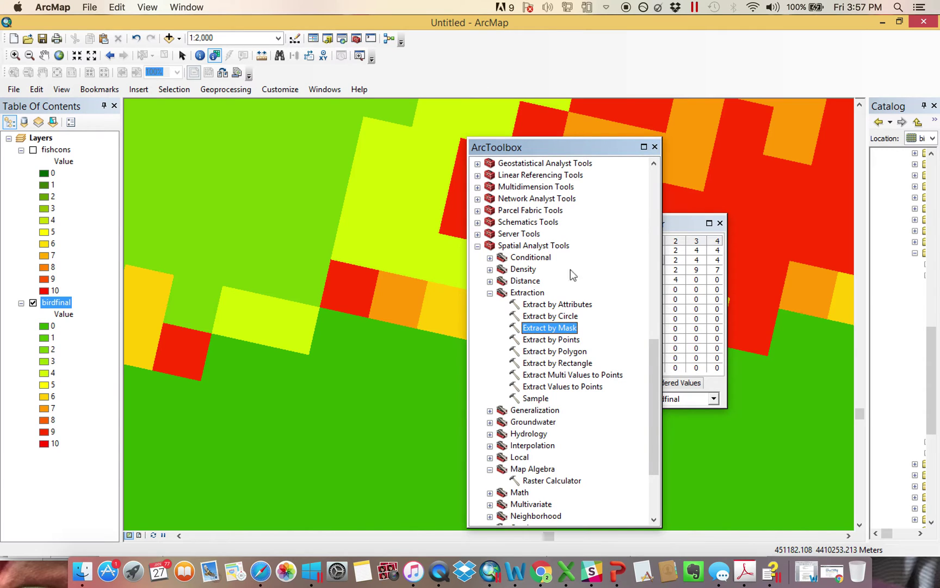
{"action": "left_click", "coordinate": [489, 292]}
{"action": "left_click", "coordinate": [477, 246]}
{"action": "scroll", "coordinate": [503, 236], "scroll_direction": "up", "scroll_amount": 5}
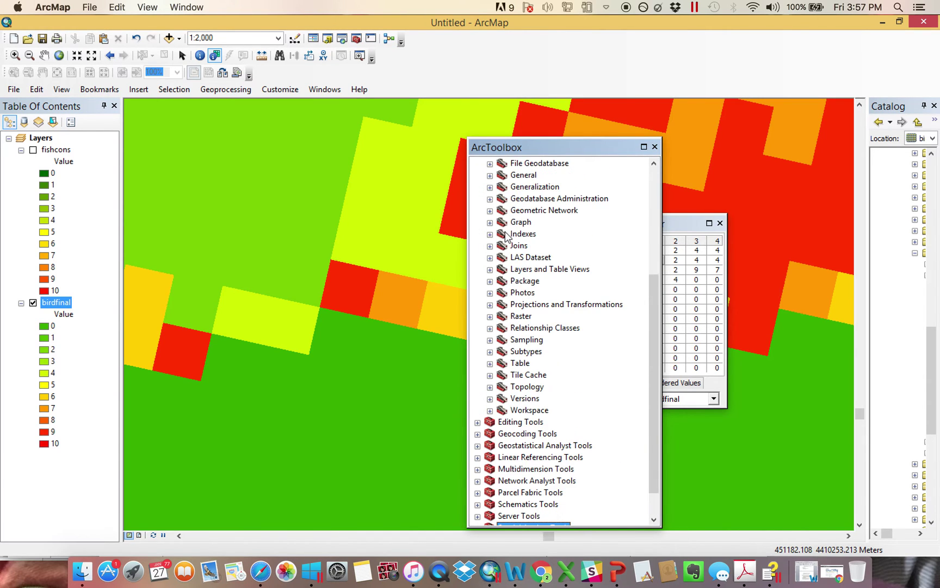
{"action": "left_click", "coordinate": [514, 200]}
{"action": "scroll", "coordinate": [563, 388], "scroll_direction": "down", "scroll_amount": 1}
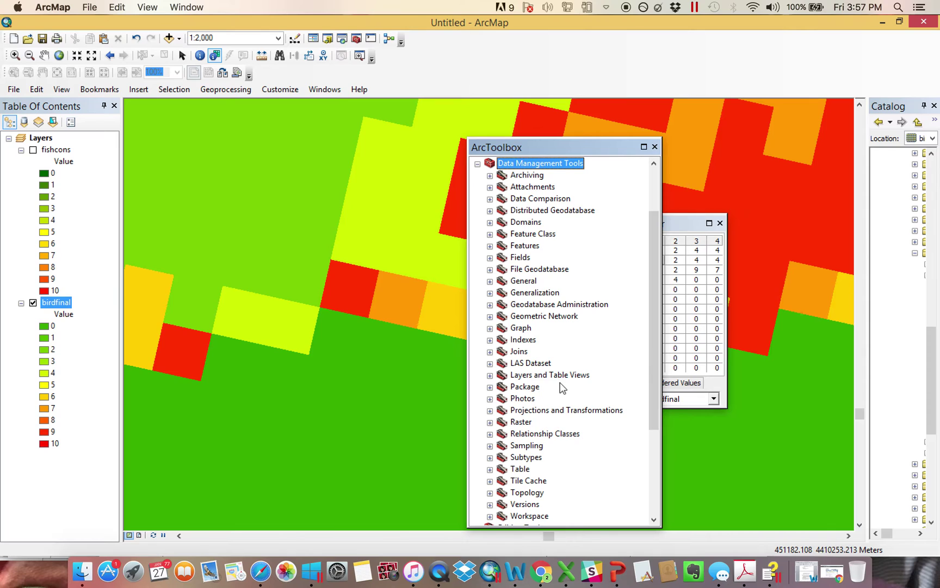
{"action": "left_click", "coordinate": [489, 423]}
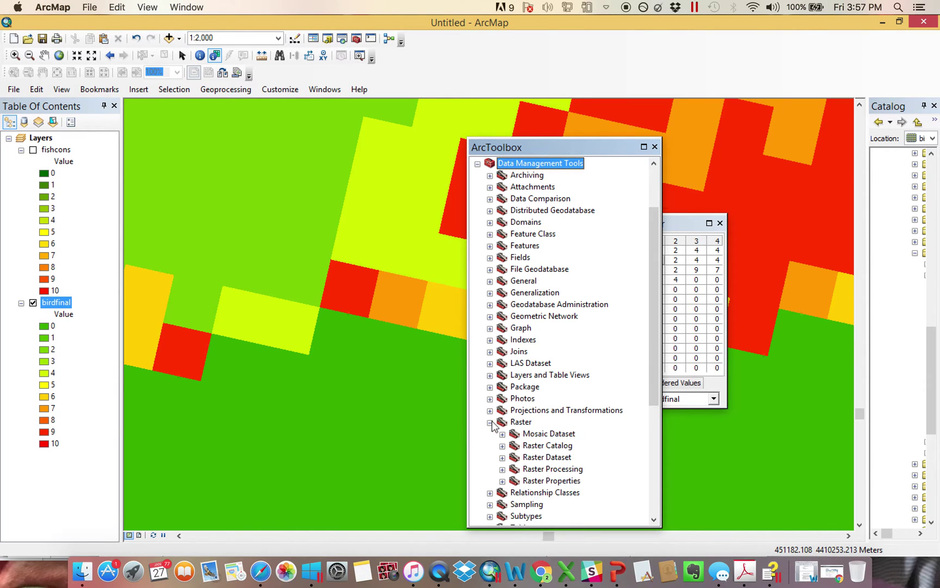
{"action": "left_click", "coordinate": [502, 469]}
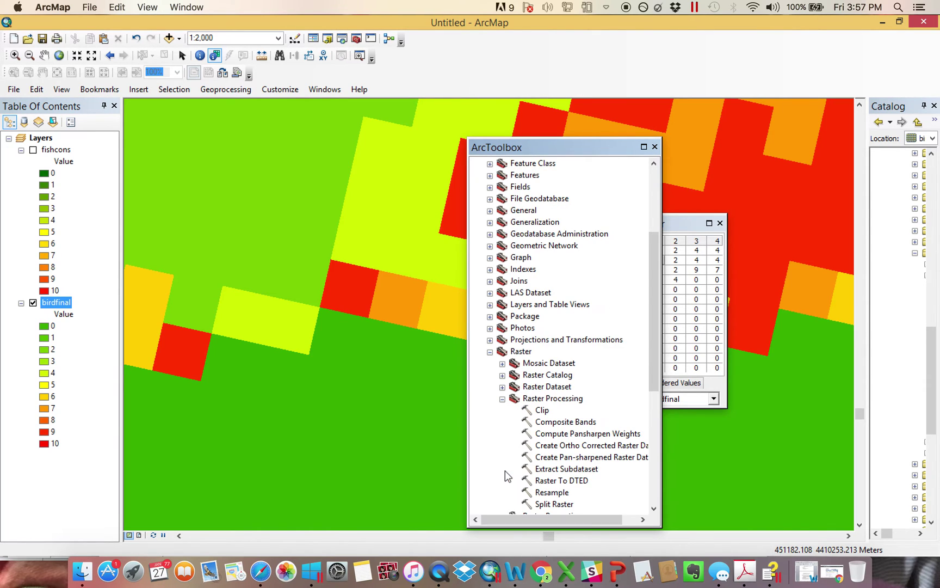
{"action": "left_click", "coordinate": [552, 493]}
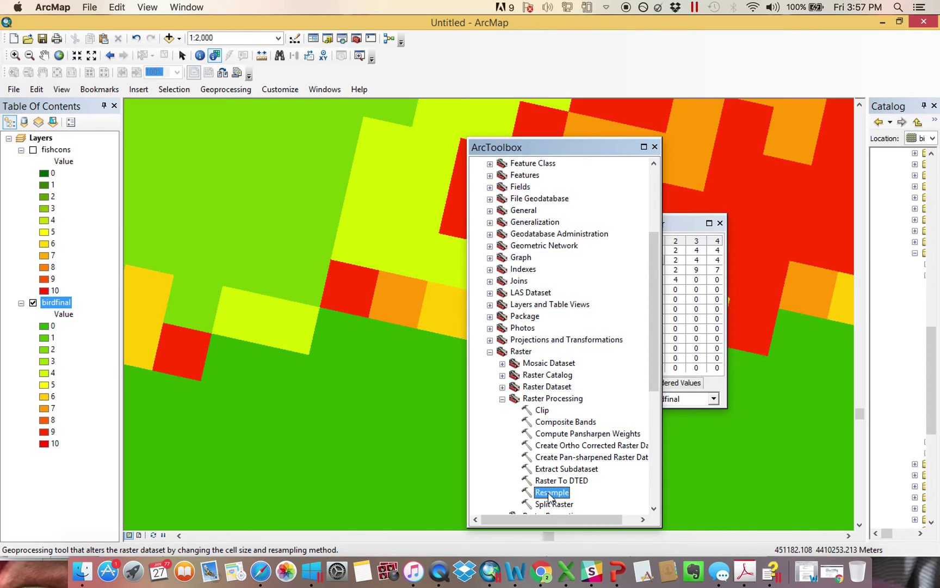
{"action": "double_click", "coordinate": [551, 493]}
{"action": "left_click_drag", "start_coordinate": [384, 63], "coordinate": [704, 95]}
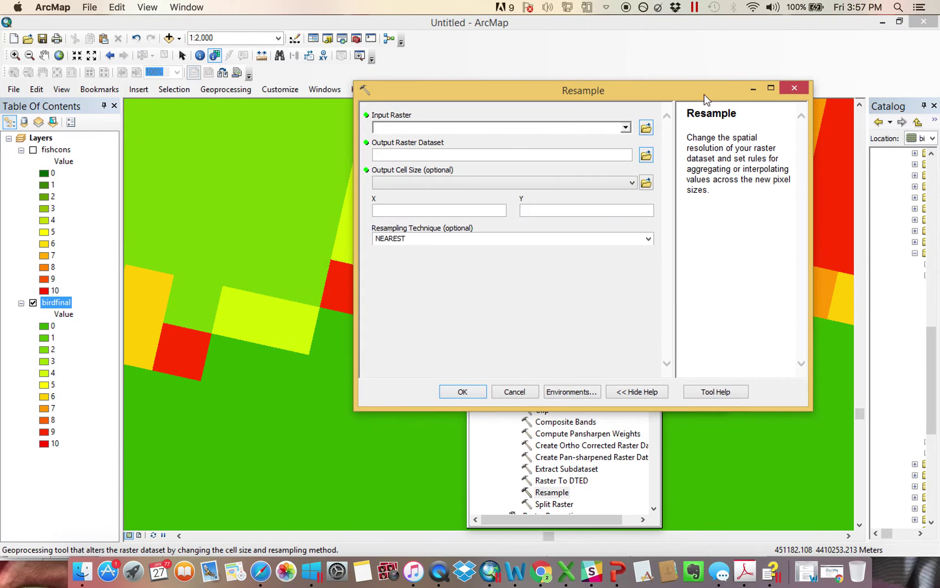
- Set birdfinal as the input raster and save the output as birdcell
{"action": "left_click", "coordinate": [460, 127]}
{"action": "left_click", "coordinate": [22, 303]}
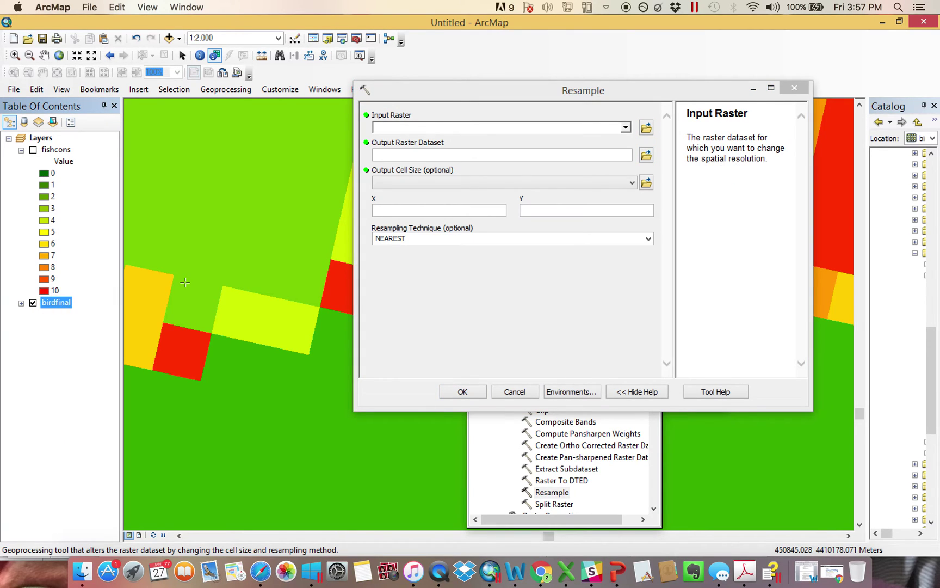
{"action": "scroll", "coordinate": [210, 291], "scroll_direction": "up", "scroll_amount": 2}
{"action": "scroll", "coordinate": [210, 291], "scroll_direction": "up", "scroll_amount": 3}
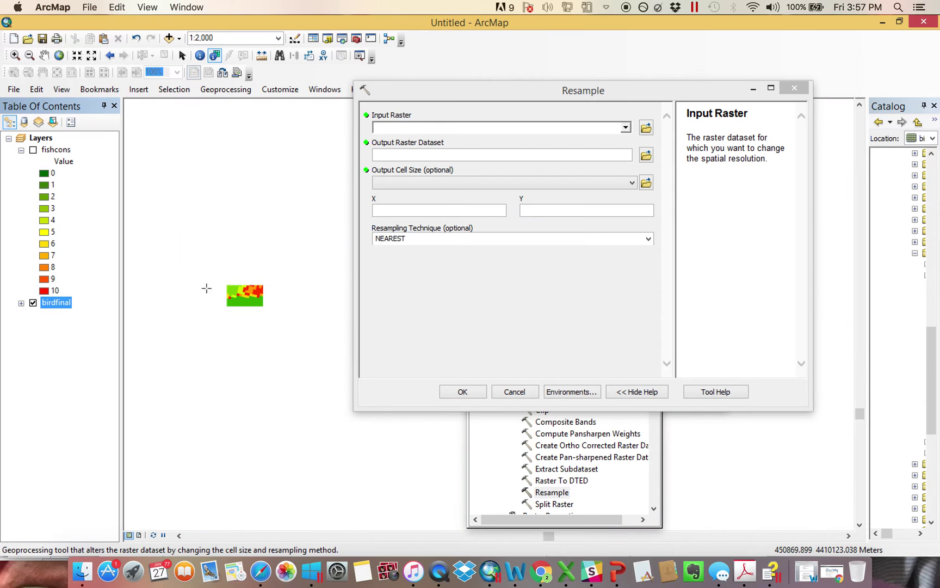
{"action": "left_click_drag", "start_coordinate": [71, 301], "coordinate": [450, 129]}
{"action": "left_click", "coordinate": [646, 155]}
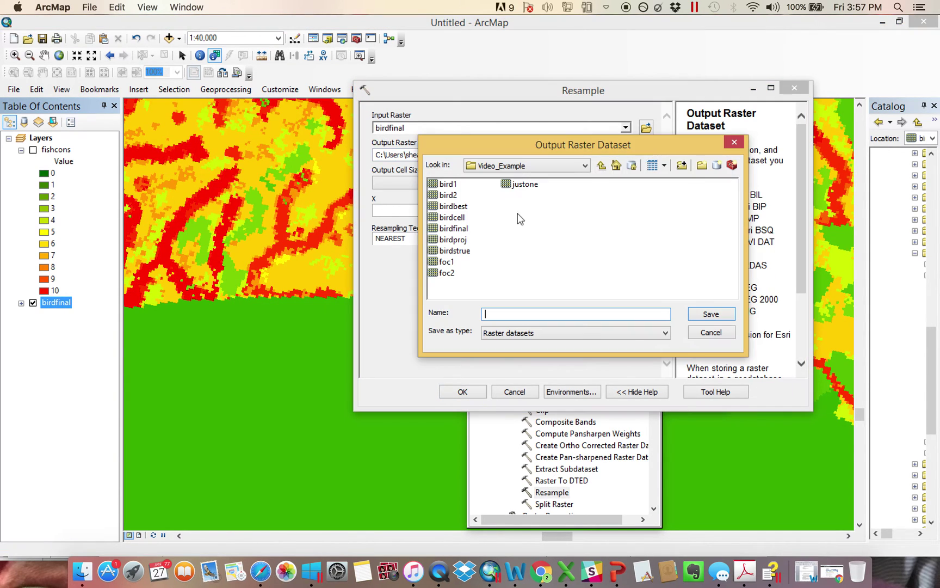
{"action": "left_click", "coordinate": [456, 219]}
{"action": "left_click", "coordinate": [714, 314]}
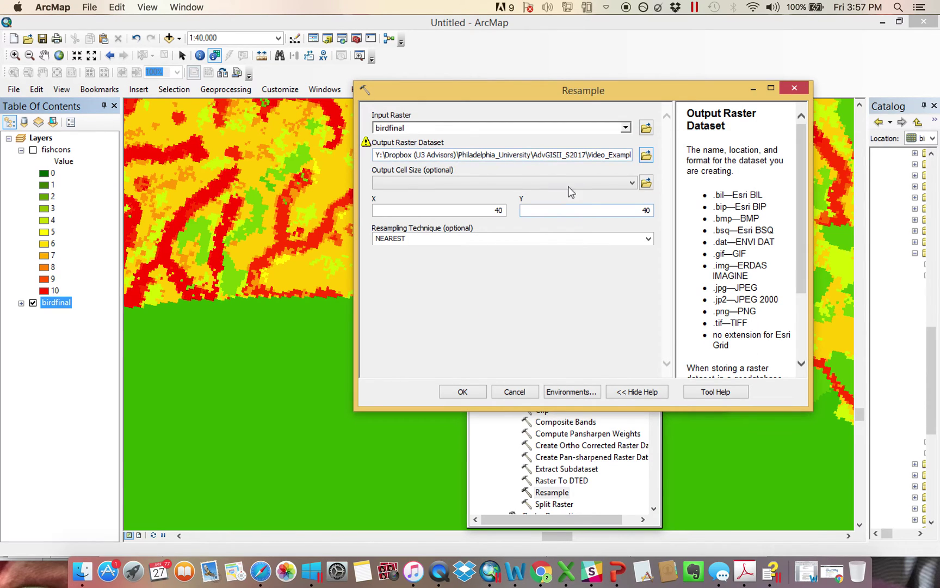
- Set the output cell size to 'Same as layer fishcons' (30×30)
{"action": "left_click", "coordinate": [430, 183]}
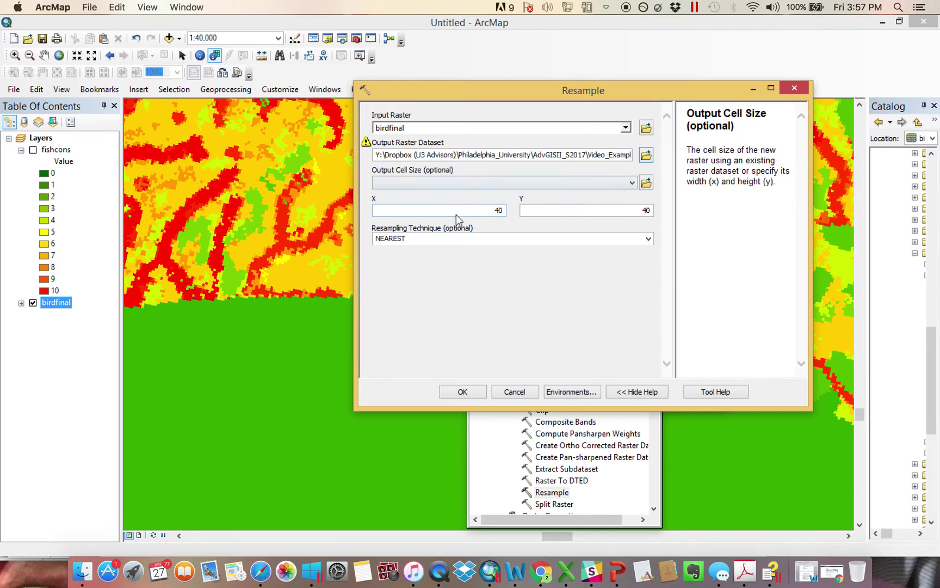
{"action": "left_click", "coordinate": [601, 181]}
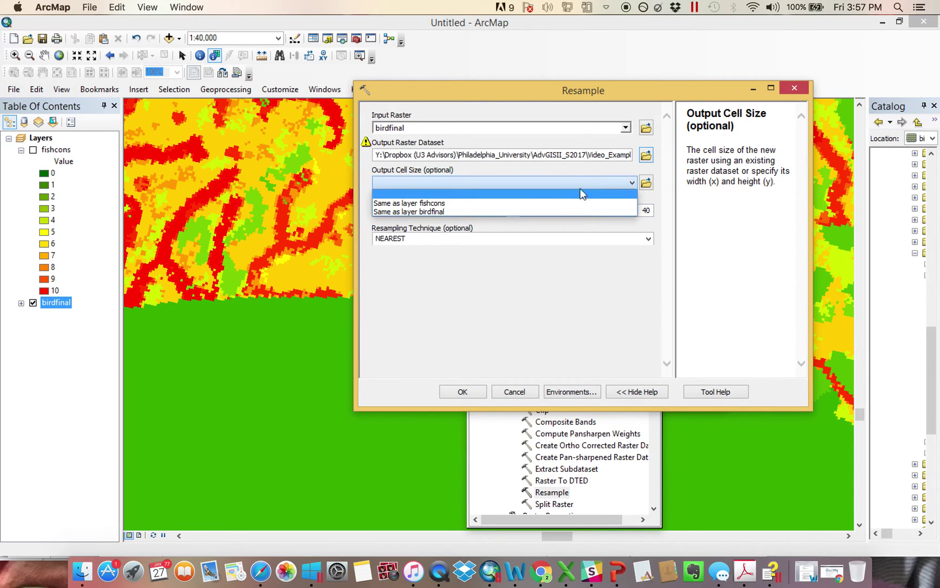
{"action": "key", "text": "Up"}
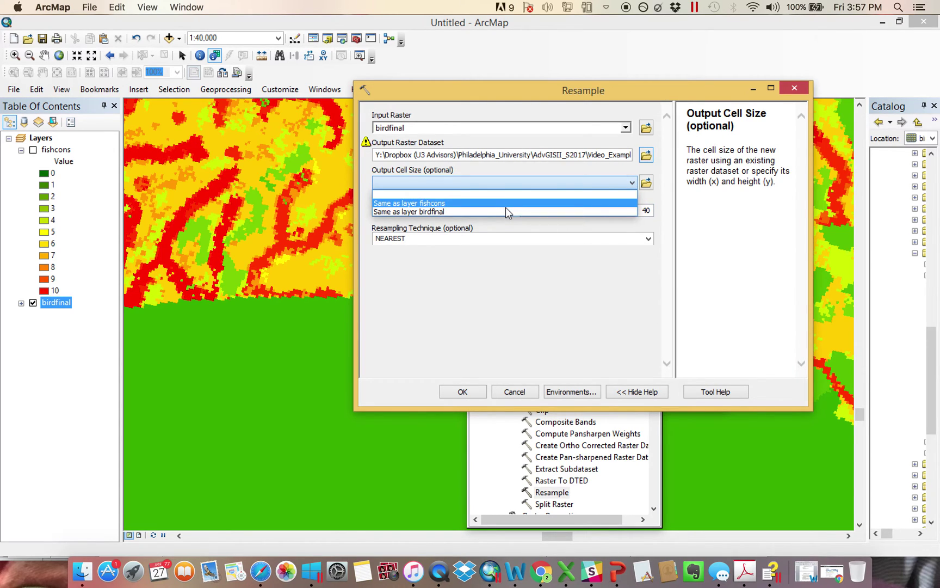
{"action": "key", "text": "Return"}
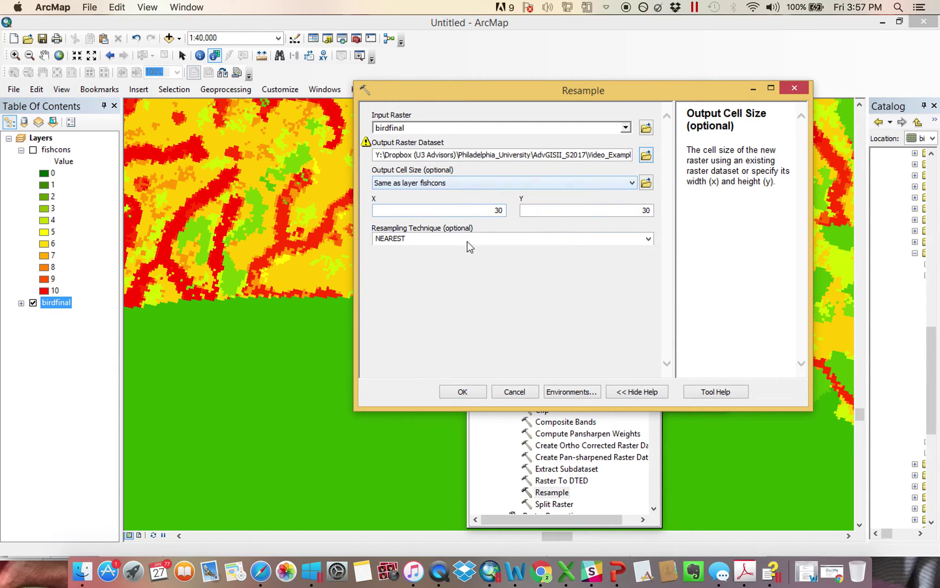
{"action": "left_click", "coordinate": [449, 239]}
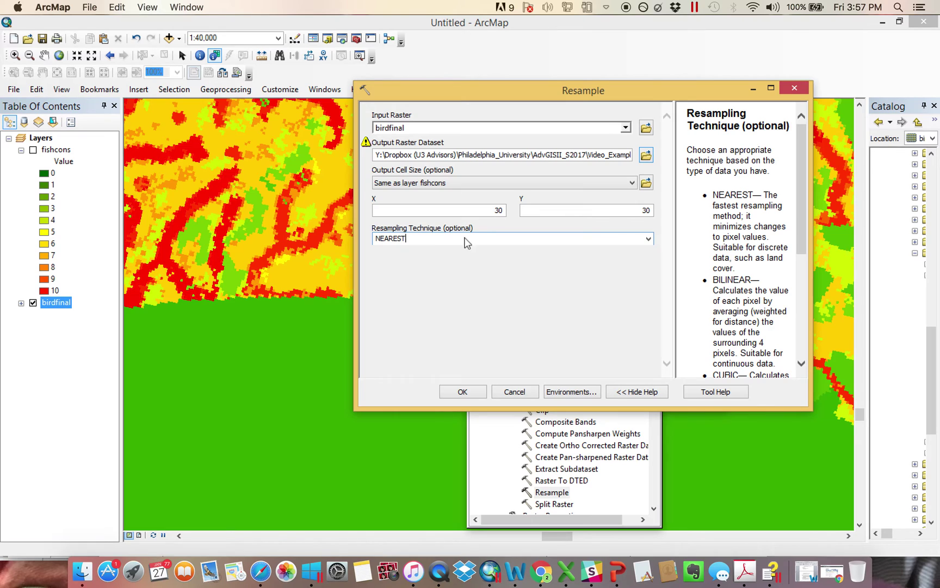
{"action": "left_click_drag", "start_coordinate": [757, 408], "coordinate": [758, 496]}
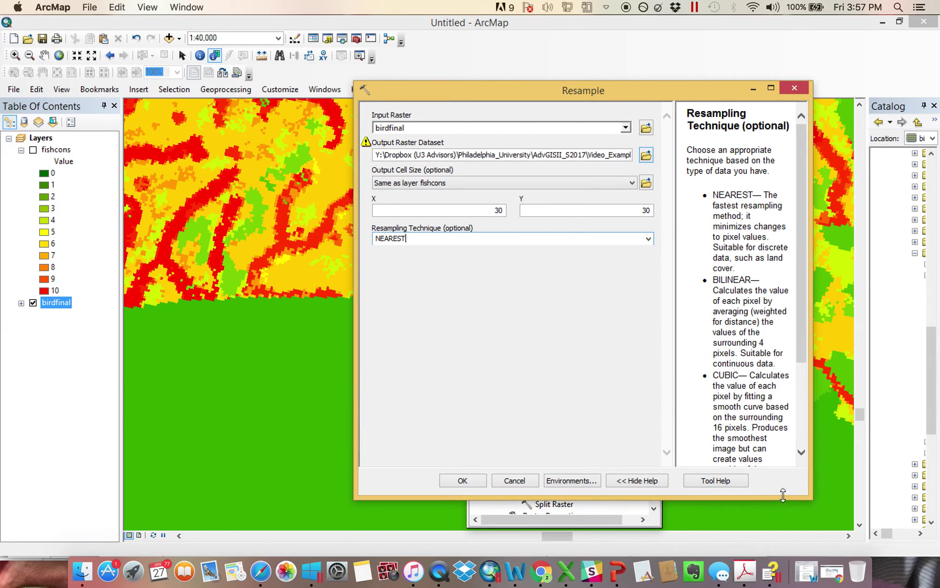
- Keep NEAREST as the resampling technique and run Resample to create birdcell
{"action": "left_click", "coordinate": [648, 238]}
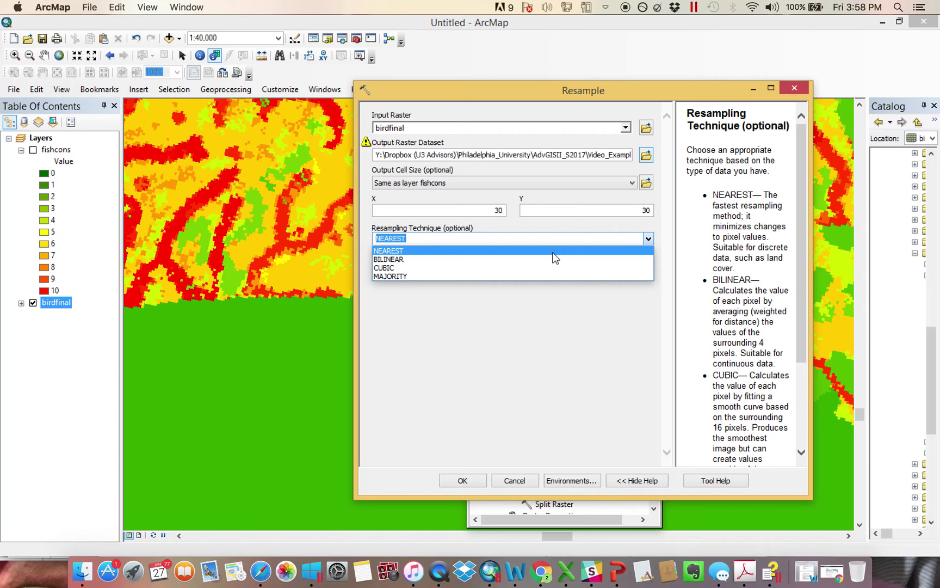
{"action": "left_click", "coordinate": [545, 251]}
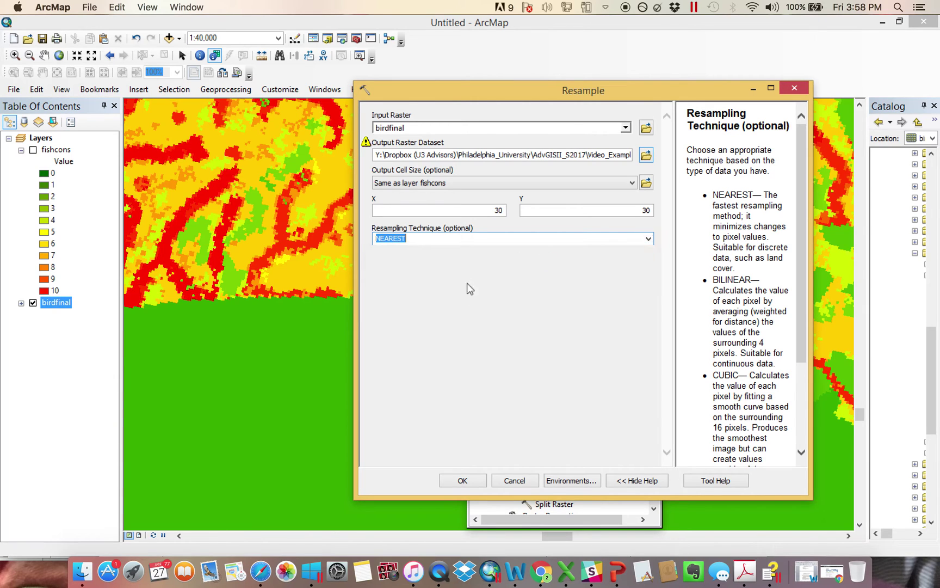
{"action": "left_click", "coordinate": [463, 480]}
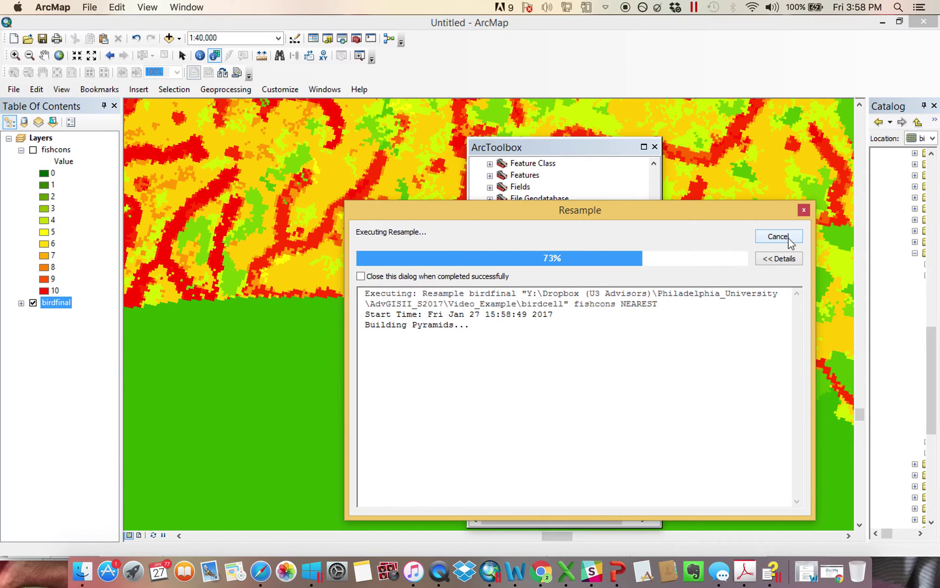
{"action": "left_click", "coordinate": [779, 236]}
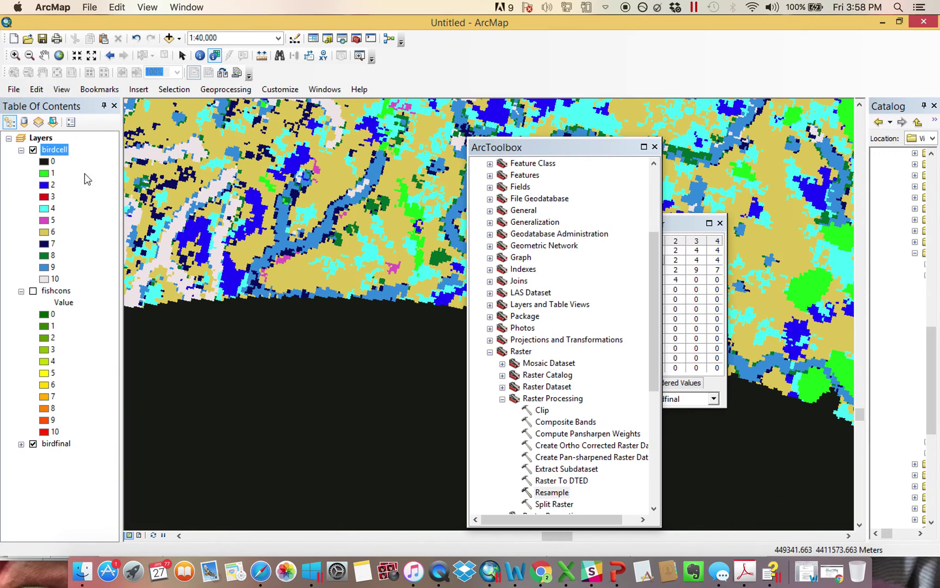
{"action": "right_click", "coordinate": [57, 154]}
{"action": "left_click", "coordinate": [133, 345]}
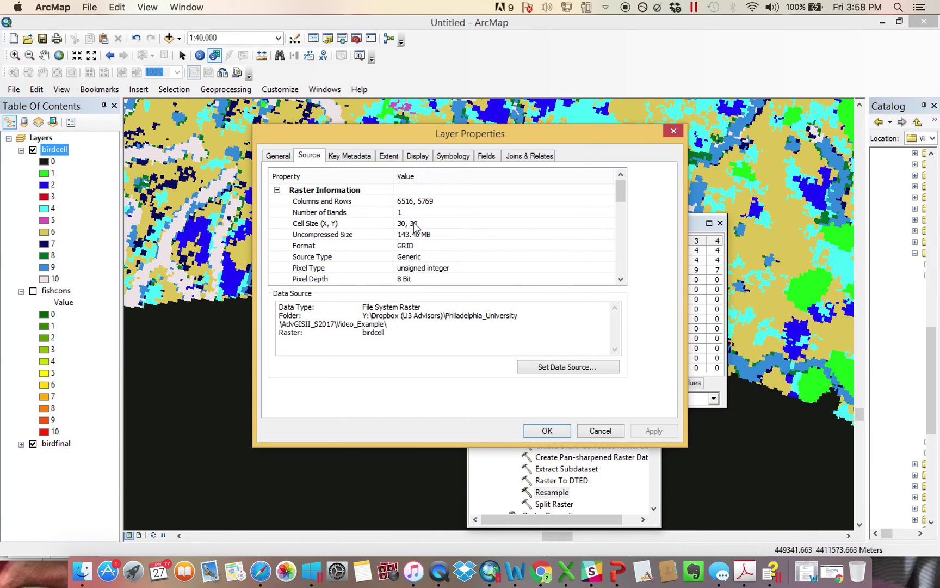
{"action": "left_click", "coordinate": [674, 131]}
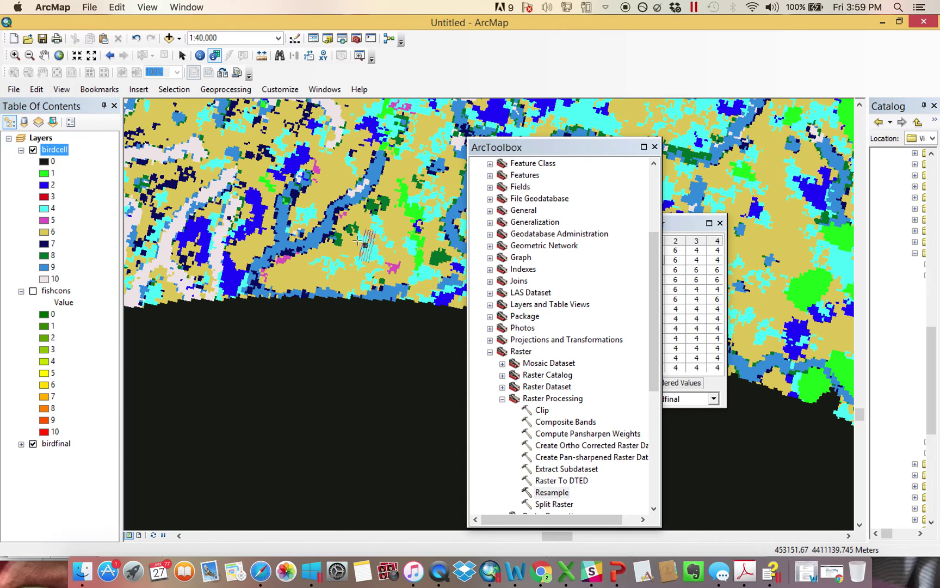
{"action": "scroll", "coordinate": [348, 263], "scroll_direction": "up", "scroll_amount": 2}
{"action": "scroll", "coordinate": [348, 263], "scroll_direction": "down", "scroll_amount": 3}
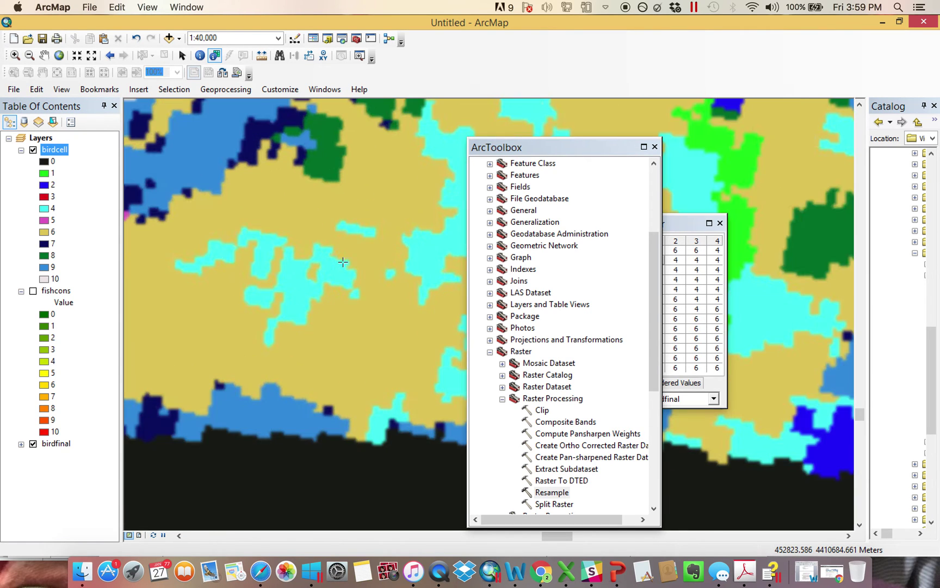
{"action": "scroll", "coordinate": [358, 298], "scroll_direction": "down", "scroll_amount": 3}
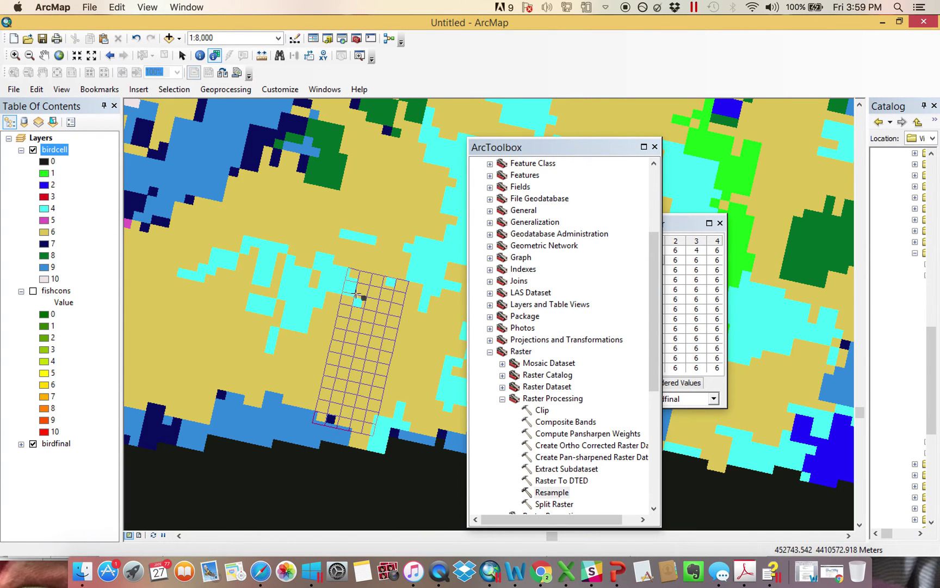
{"action": "scroll", "coordinate": [355, 294], "scroll_direction": "up", "scroll_amount": 3}
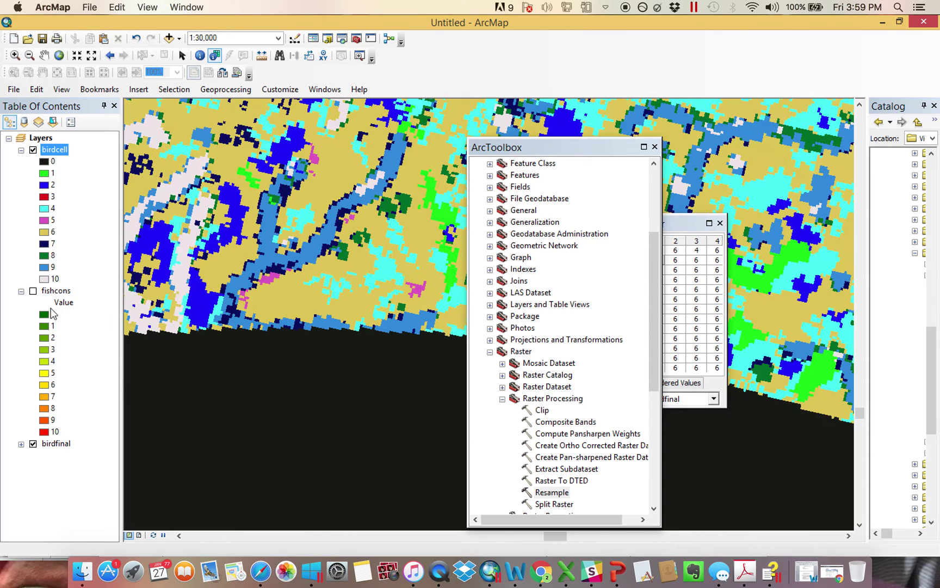
- Open Project Raster from Projections and Transformations > Raster and enlarge its dialog
{"action": "left_click", "coordinate": [22, 292]}
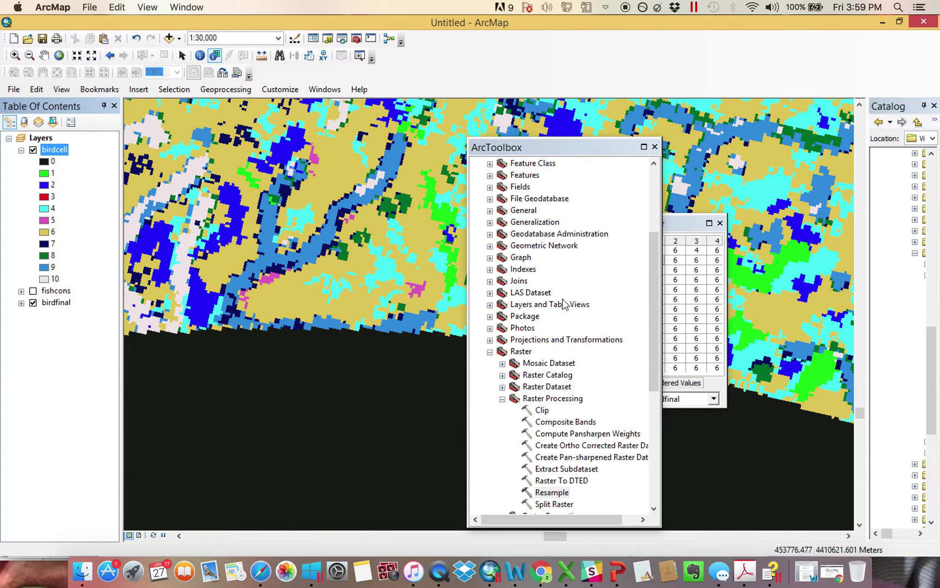
{"action": "left_click", "coordinate": [502, 398]}
{"action": "left_click", "coordinate": [490, 352]}
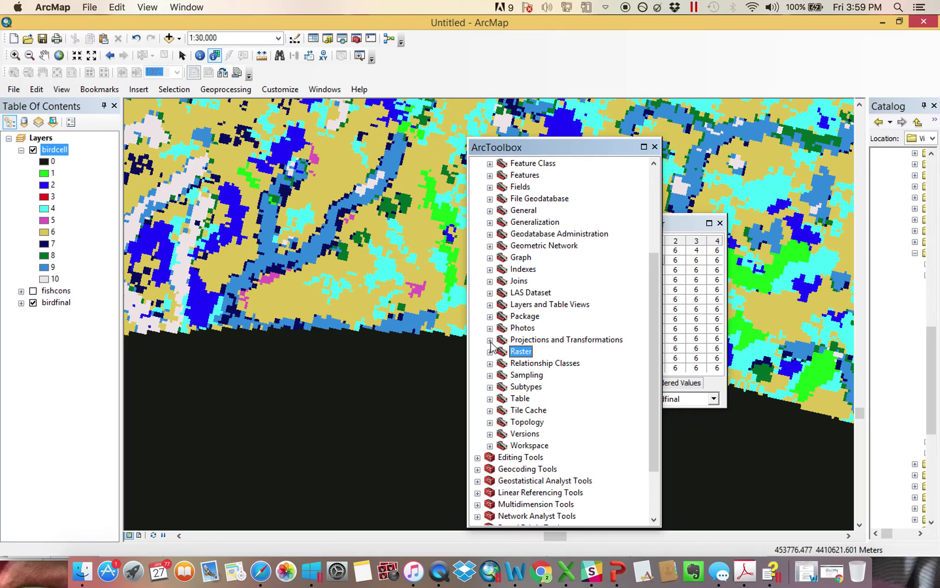
{"action": "left_click", "coordinate": [490, 340]}
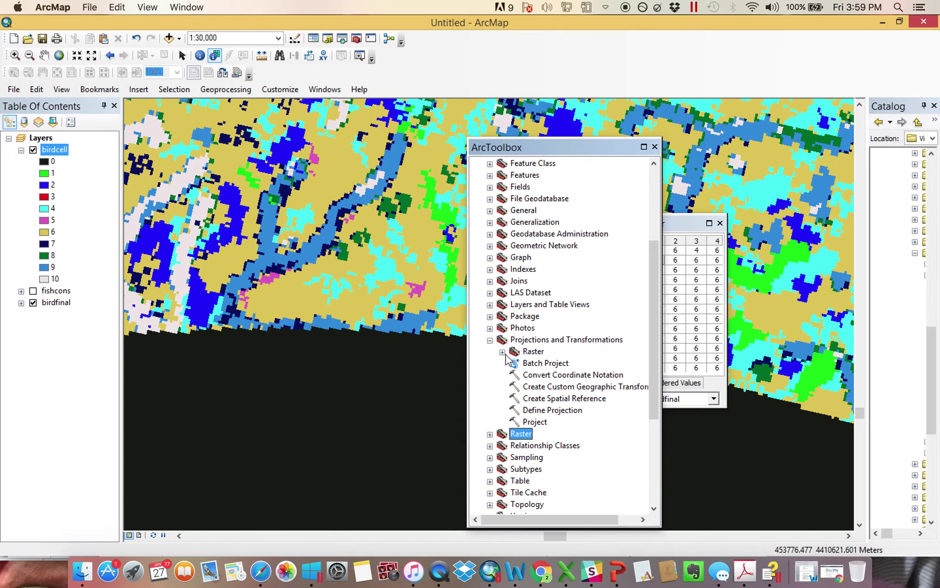
{"action": "left_click", "coordinate": [502, 351]}
{"action": "double_click", "coordinate": [546, 388]}
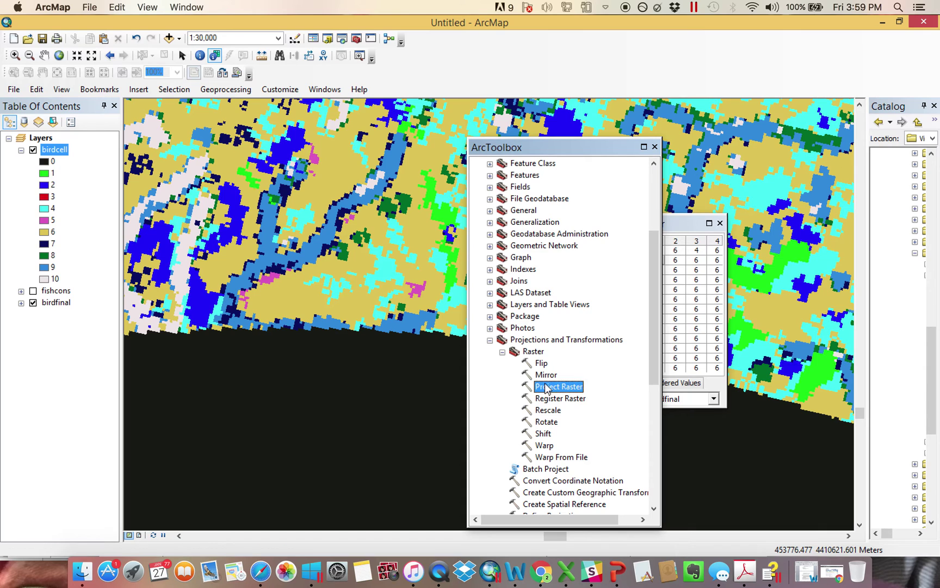
{"action": "left_click_drag", "start_coordinate": [455, 66], "coordinate": [431, 22]}
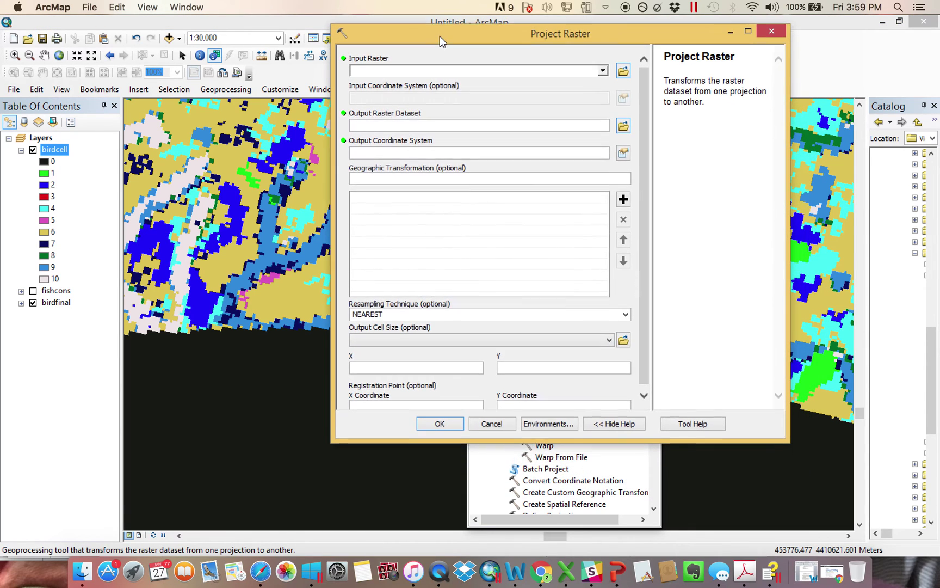
{"action": "left_click_drag", "start_coordinate": [532, 435], "coordinate": [532, 496]}
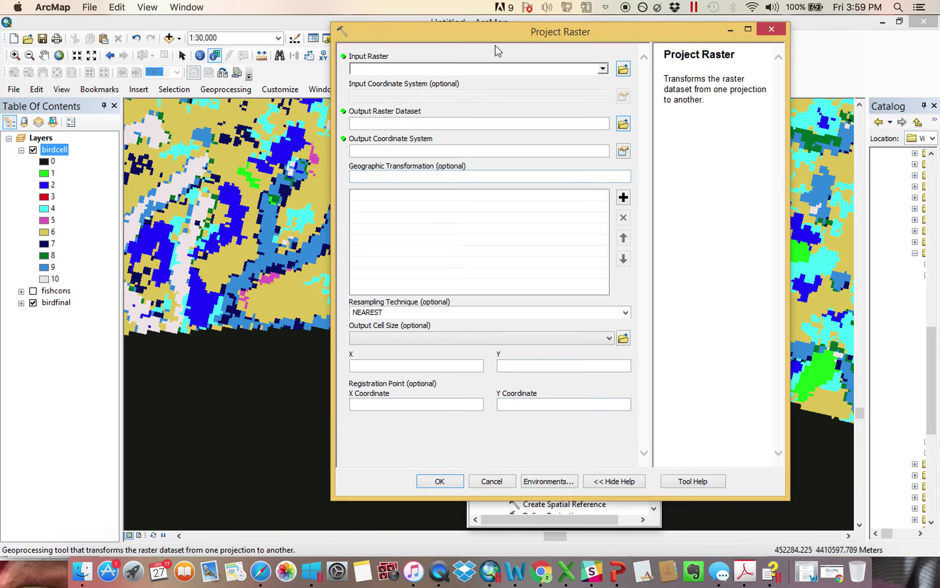
{"action": "mouse_move", "coordinate": [493, 36]}
{"action": "left_mouse_down"}
{"action": "mouse_move", "coordinate": [721, 267]}
{"action": "mouse_move", "coordinate": [734, 179]}
{"action": "mouse_move", "coordinate": [535, 34]}
{"action": "mouse_move", "coordinate": [499, 61]}
{"action": "mouse_move", "coordinate": [493, 47]}
{"action": "left_mouse_up"}
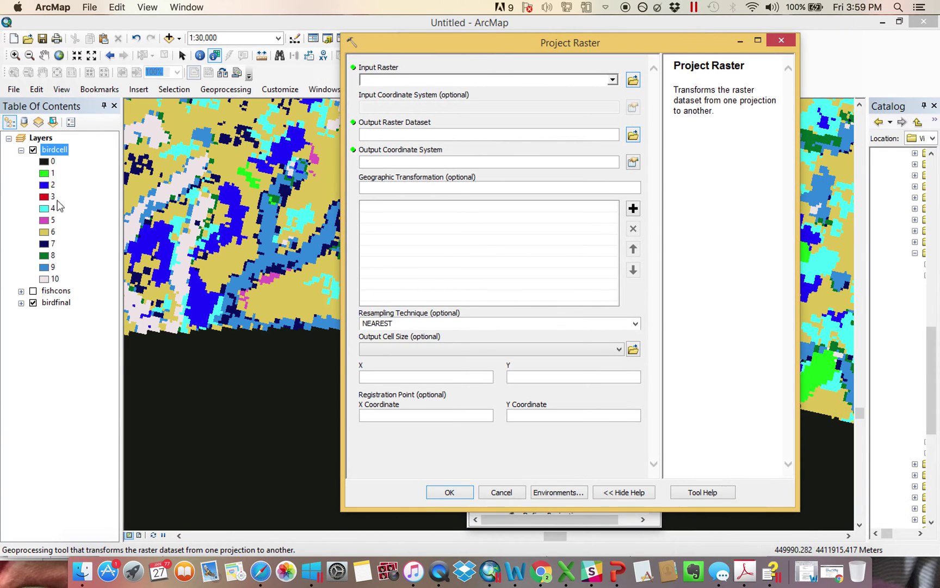
- Set birdcell as the input raster and birdproj as the output in Project Raster
{"action": "left_click_drag", "start_coordinate": [54, 149], "coordinate": [394, 80]}
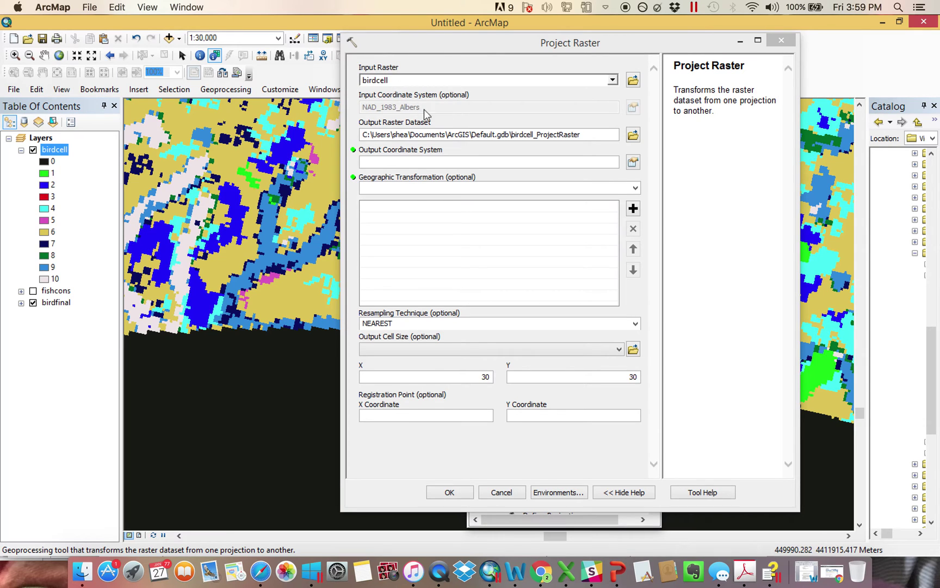
{"action": "left_click", "coordinate": [632, 134]}
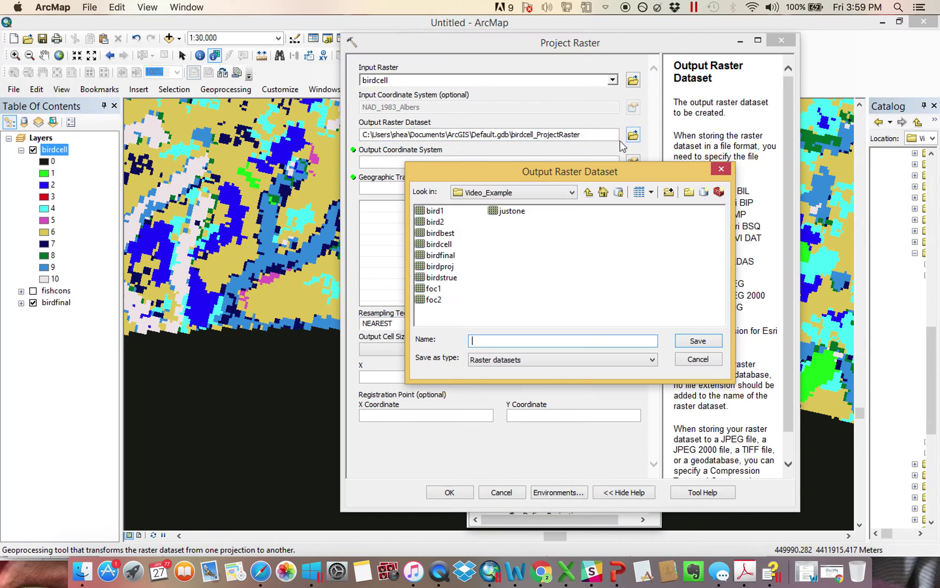
{"action": "left_click", "coordinate": [440, 266]}
{"action": "left_click", "coordinate": [698, 341]}
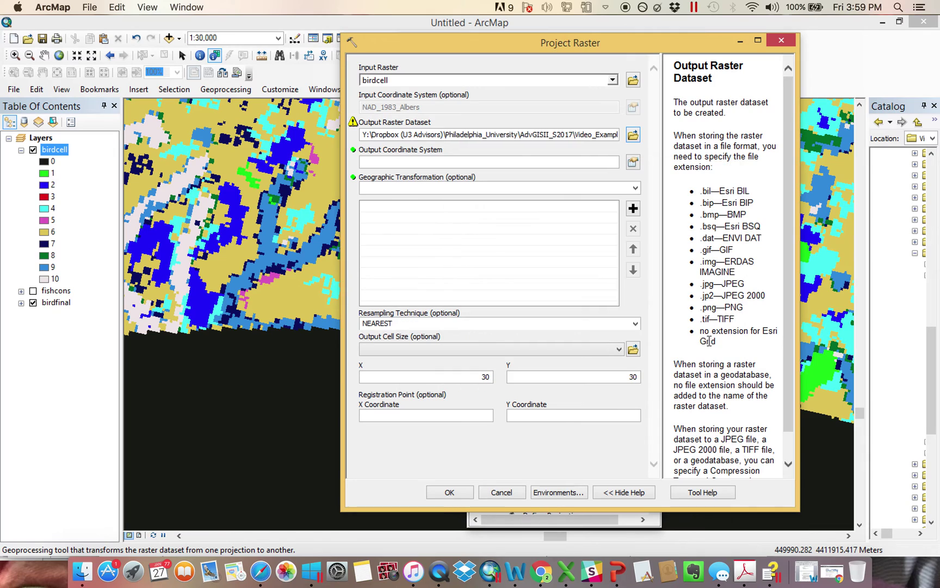
{"action": "left_click", "coordinate": [633, 162]}
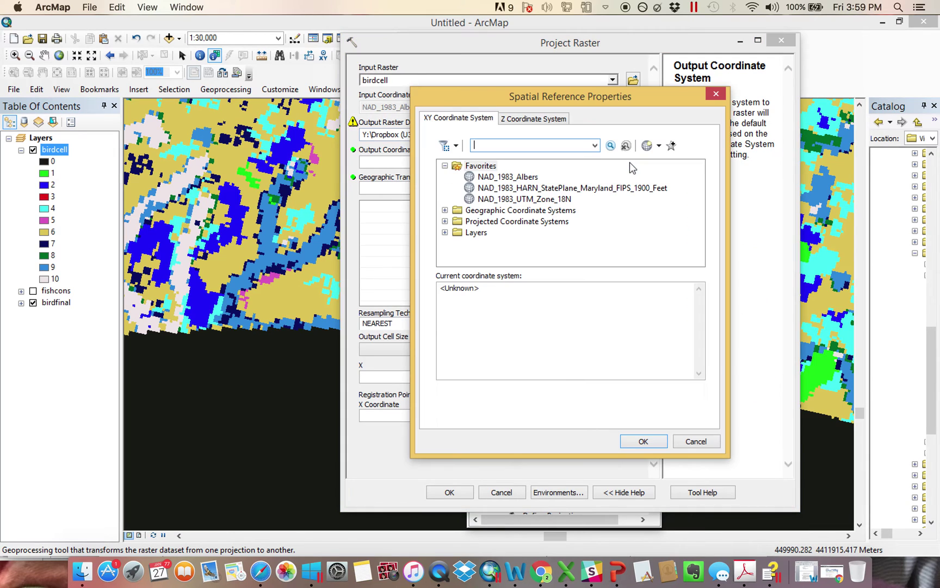
- Import NAD_1983_UTM_Zone_18N from fishcons as the output system and run Project Raster
{"action": "left_click", "coordinate": [659, 146]}
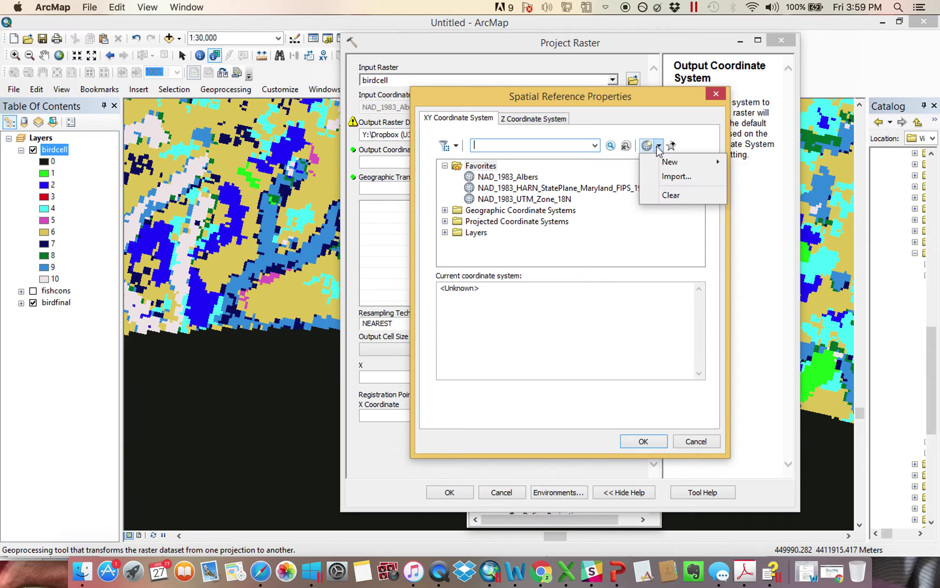
{"action": "left_click", "coordinate": [678, 179]}
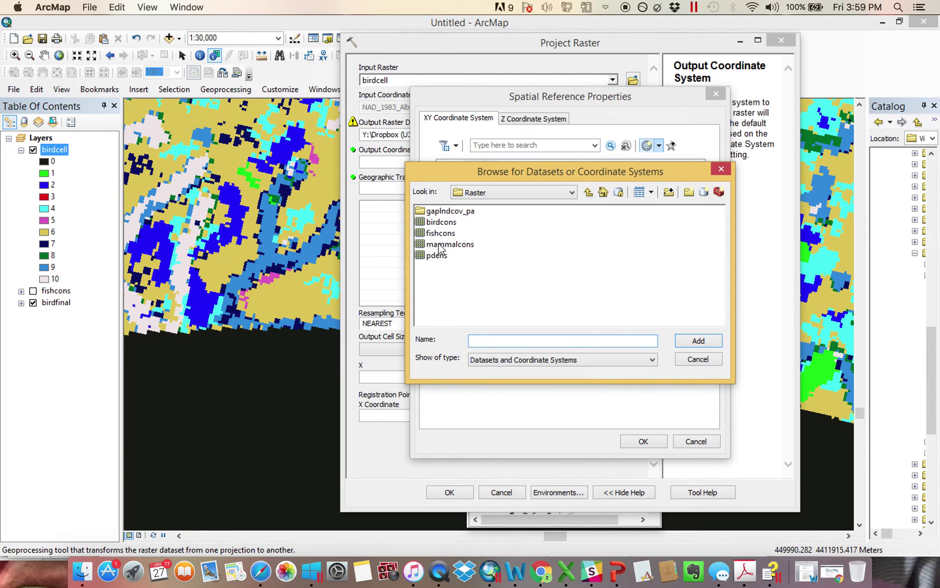
{"action": "left_click", "coordinate": [446, 237]}
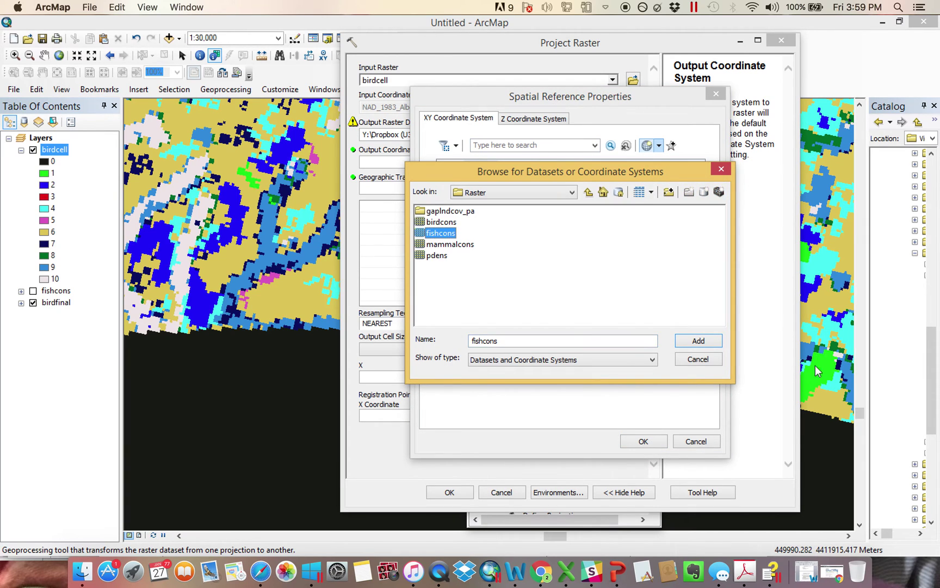
{"action": "left_click", "coordinate": [708, 345]}
{"action": "left_click", "coordinate": [653, 442]}
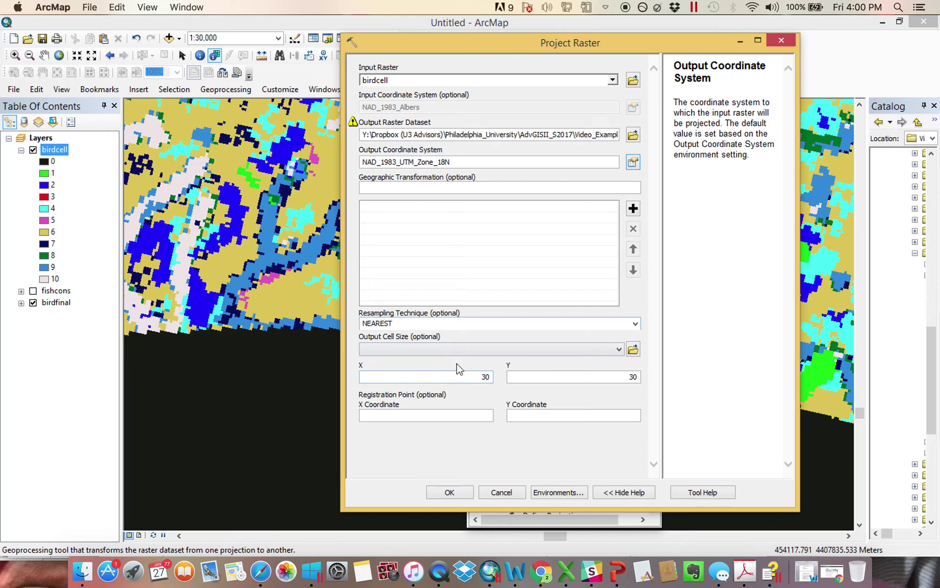
{"action": "left_click", "coordinate": [450, 492]}
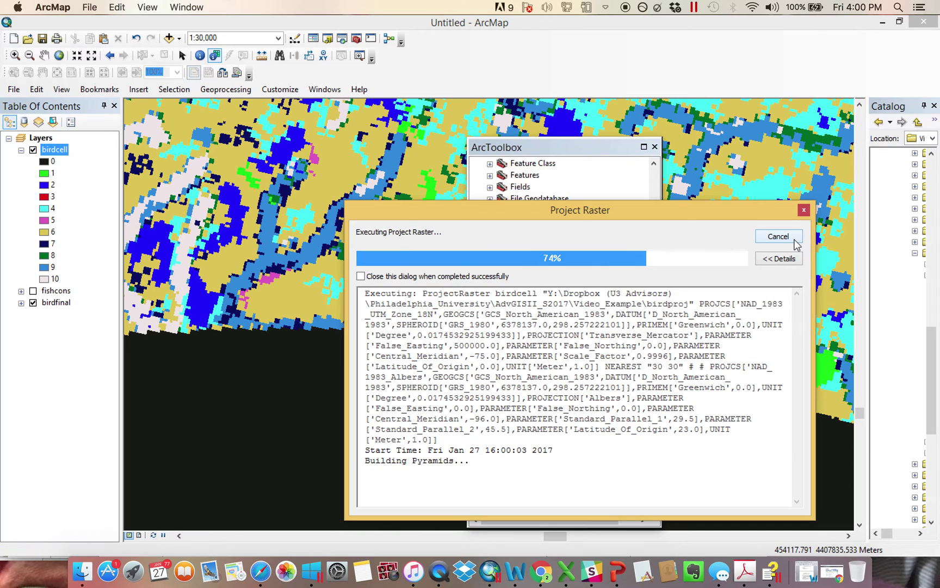
- Remove the birdfinal and birdcell layers from the map and turn on fishcons
{"action": "left_click", "coordinate": [778, 236]}
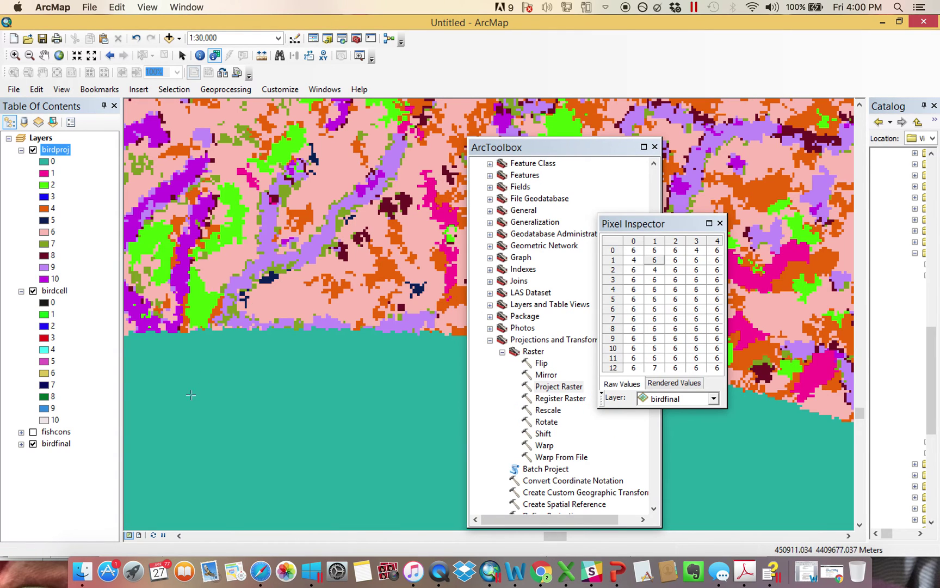
{"action": "right_click", "coordinate": [47, 444]}
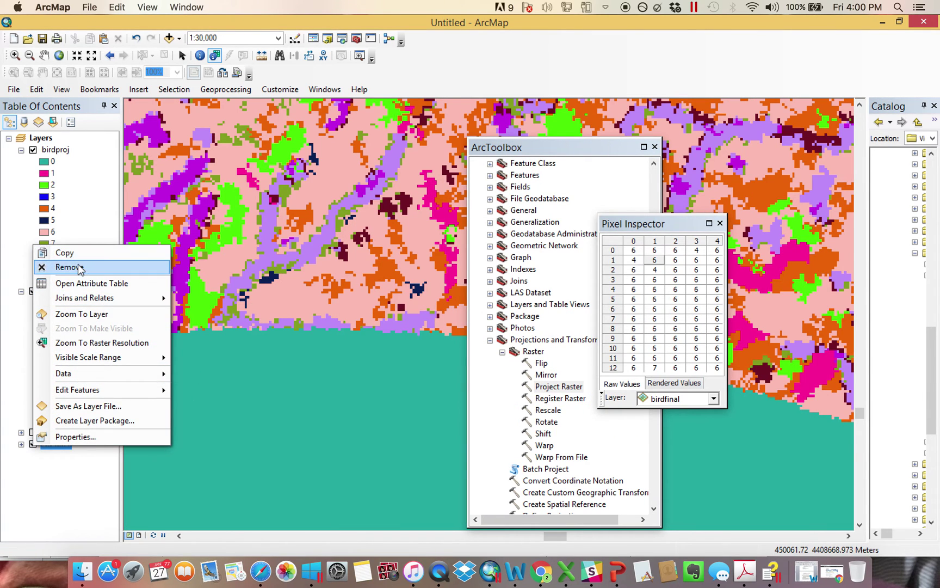
{"action": "left_click", "coordinate": [64, 267]}
{"action": "left_click", "coordinate": [33, 432]}
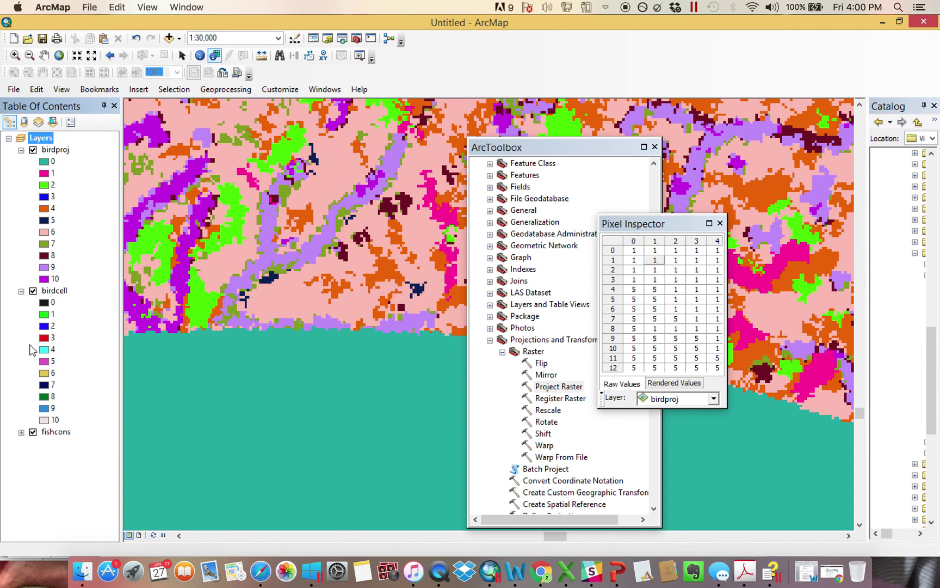
{"action": "right_click", "coordinate": [56, 292]}
{"action": "left_click", "coordinate": [97, 321]}
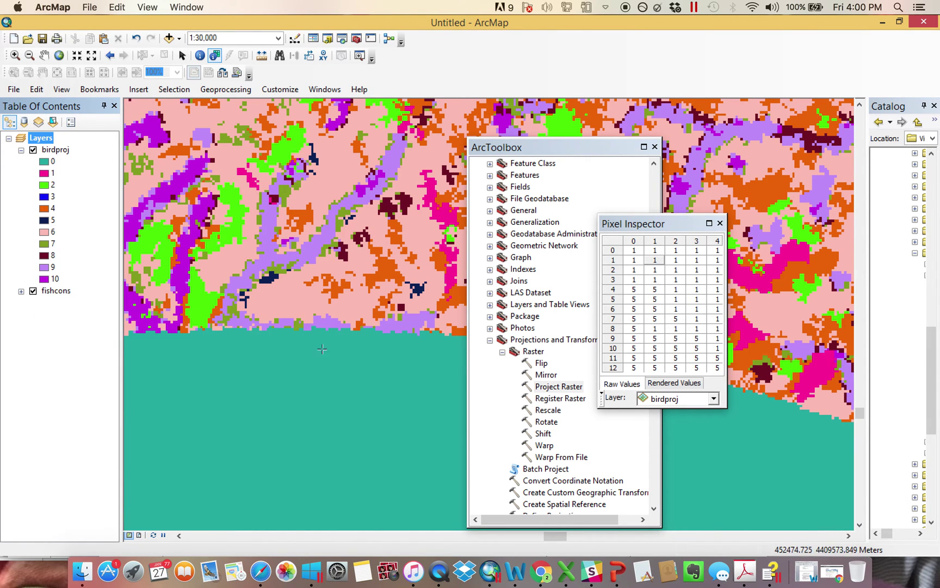
- Switch the Pixel Inspector between fishcons and birdproj to compare their cell values
{"action": "scroll", "coordinate": [306, 330], "scroll_direction": "down", "scroll_amount": 4}
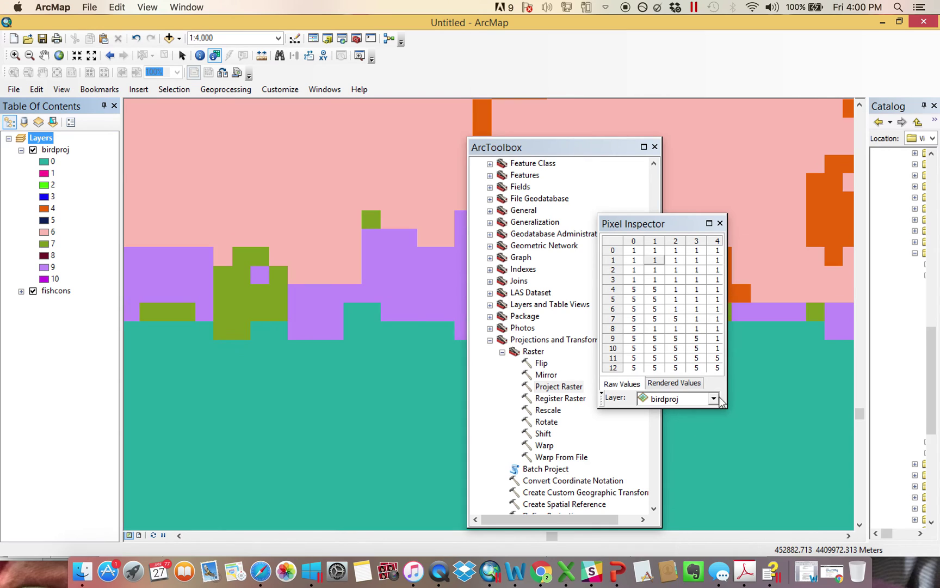
{"action": "left_click", "coordinate": [713, 398]}
{"action": "left_click", "coordinate": [679, 252]}
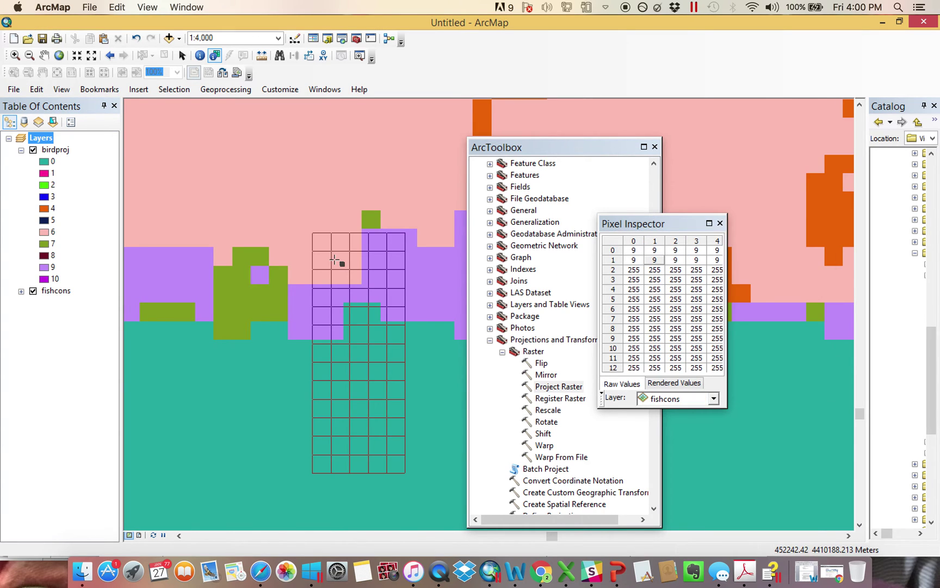
{"action": "left_click", "coordinate": [717, 400]}
{"action": "left_click", "coordinate": [679, 239]}
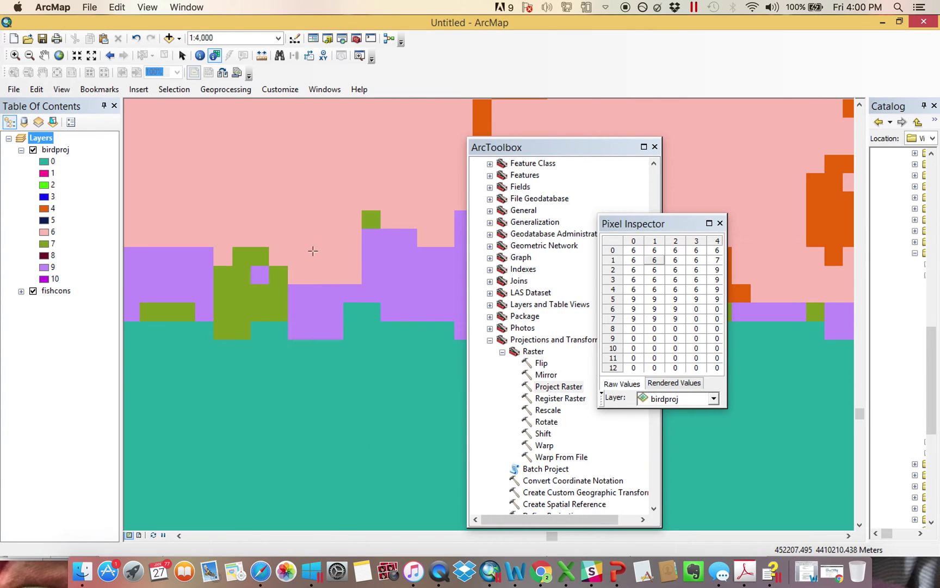
{"action": "scroll", "coordinate": [311, 260], "scroll_direction": "down", "scroll_amount": 2}
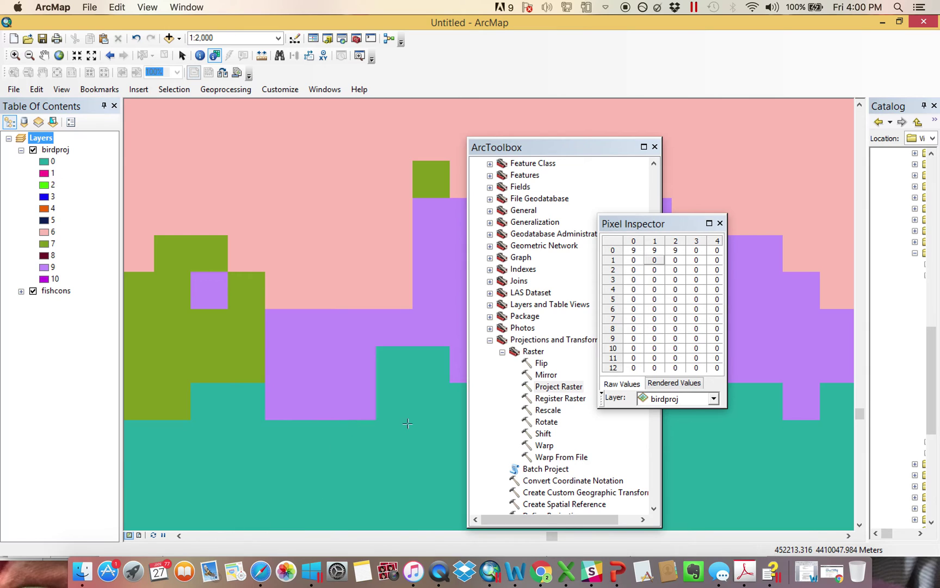
{"action": "left_click", "coordinate": [713, 399]}
{"action": "left_click", "coordinate": [679, 251]}
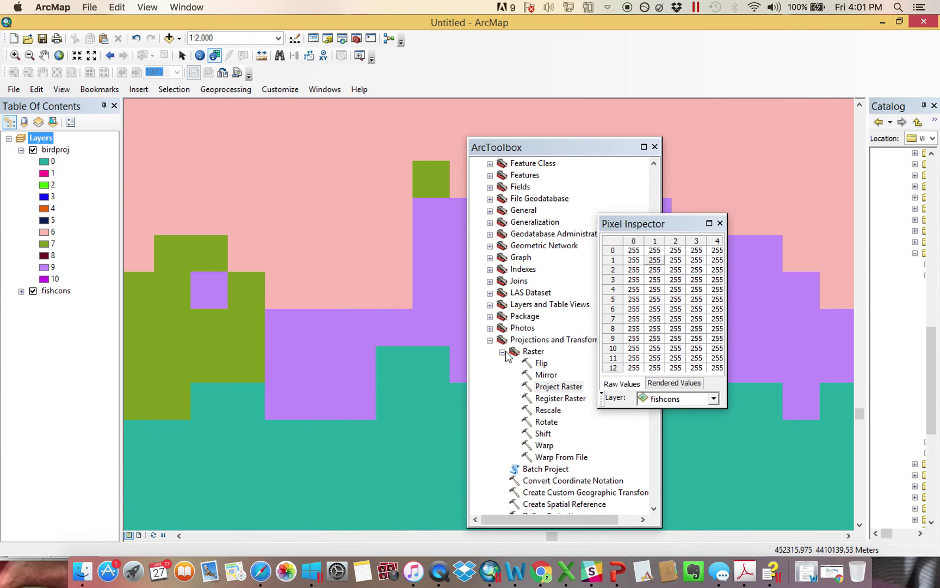
- Open the Extract by Mask tool from Spatial Analyst Tools > Extraction
{"action": "left_click", "coordinate": [490, 340]}
{"action": "scroll", "coordinate": [506, 304], "scroll_direction": "up", "scroll_amount": 6}
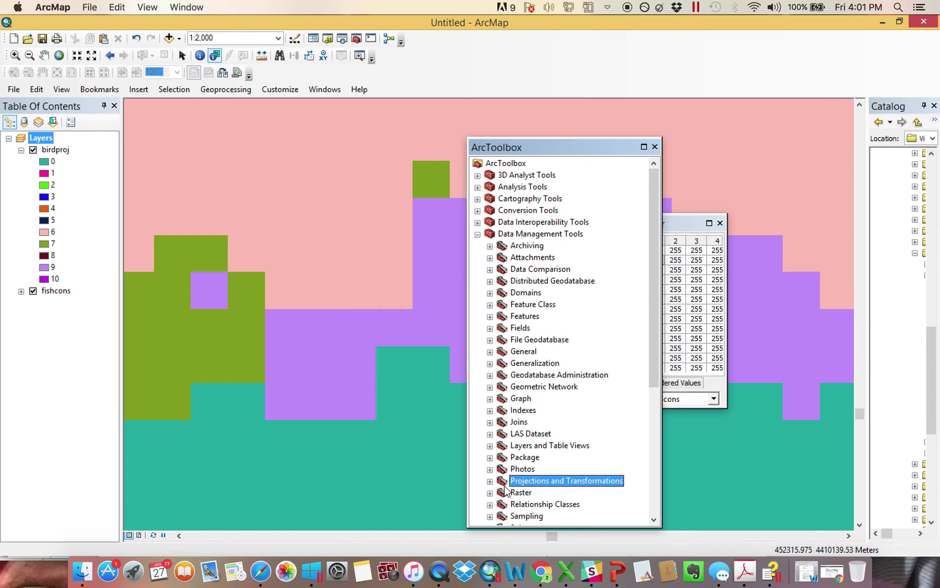
{"action": "left_click", "coordinate": [478, 234]}
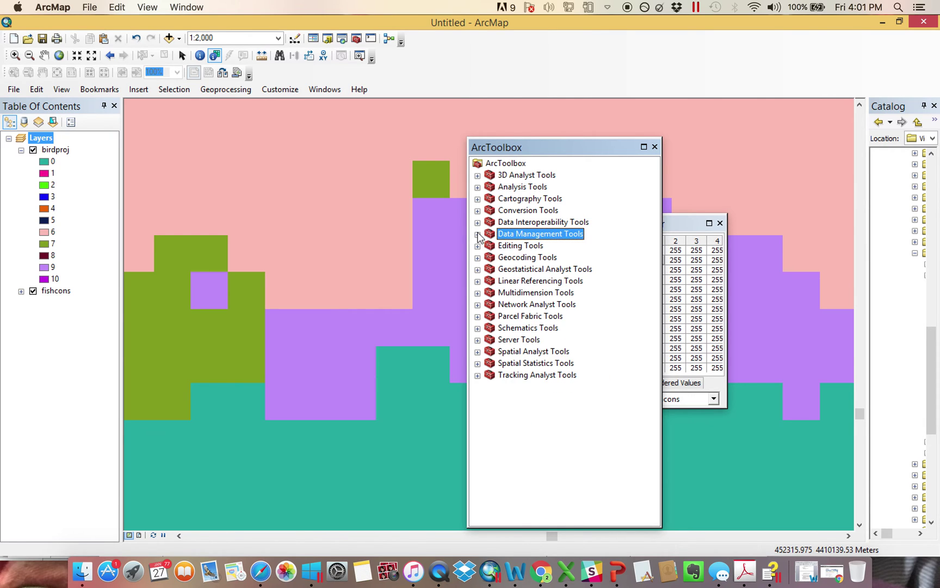
{"action": "left_click", "coordinate": [478, 351]}
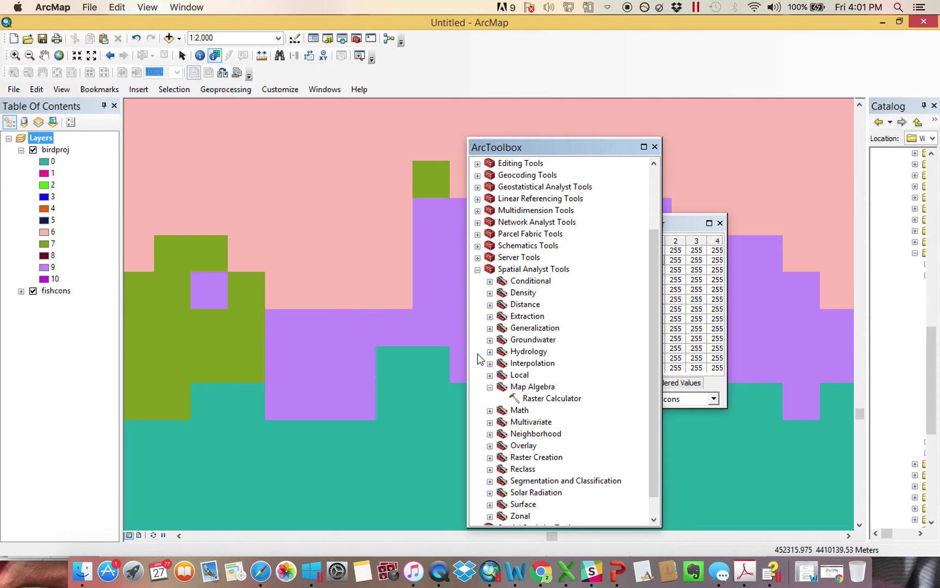
{"action": "left_click", "coordinate": [490, 387]}
{"action": "left_click", "coordinate": [490, 317]}
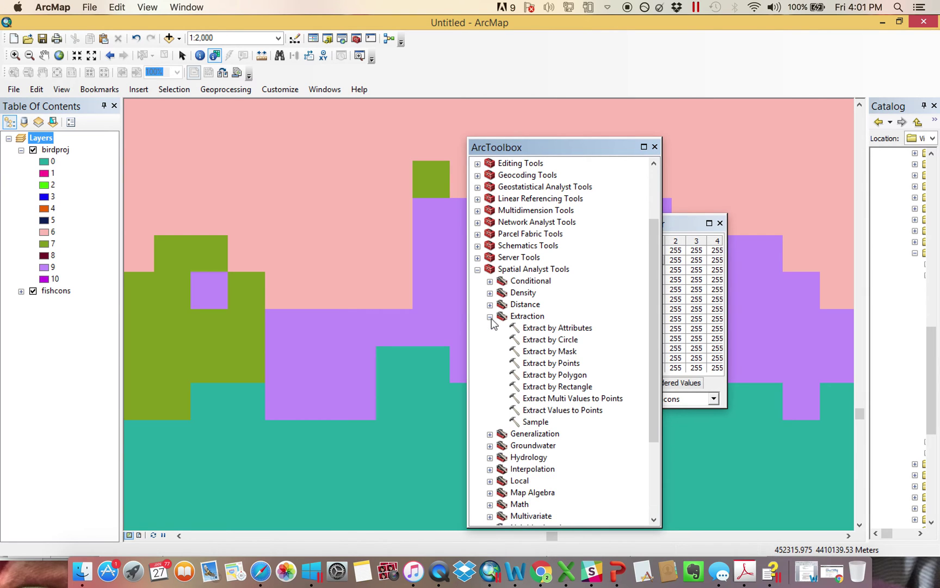
{"action": "double_click", "coordinate": [557, 352]}
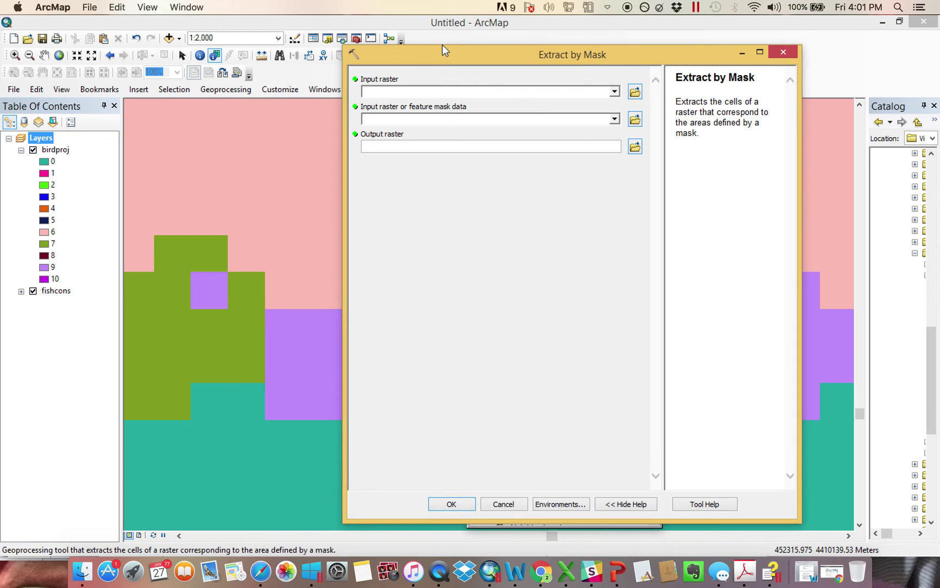
- Extract birdproj using fishcons as the mask, saving output as BIRDLAST
{"action": "left_click_drag", "start_coordinate": [443, 54], "coordinate": [104, 125]}
{"action": "left_click", "coordinate": [594, 413]}
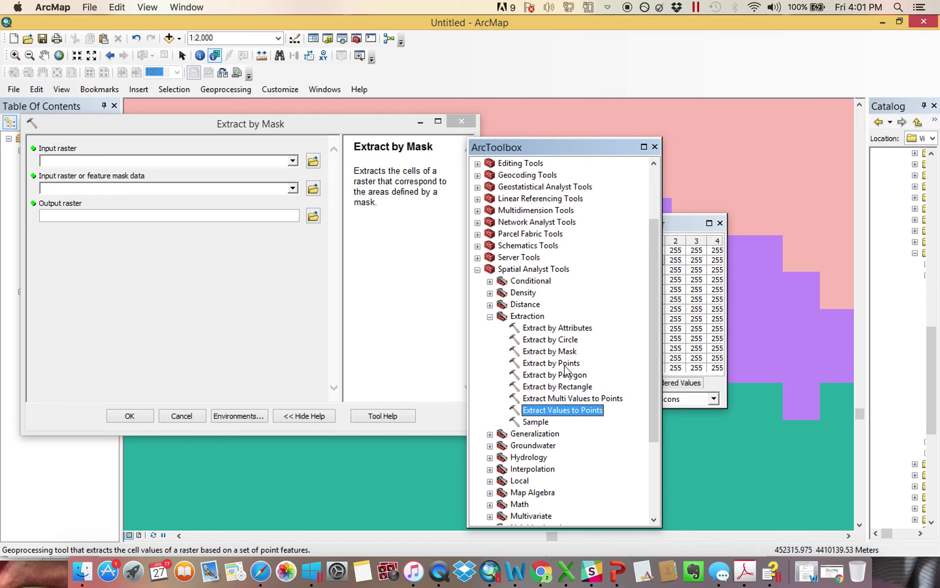
{"action": "left_click_drag", "start_coordinate": [240, 124], "coordinate": [559, 136]}
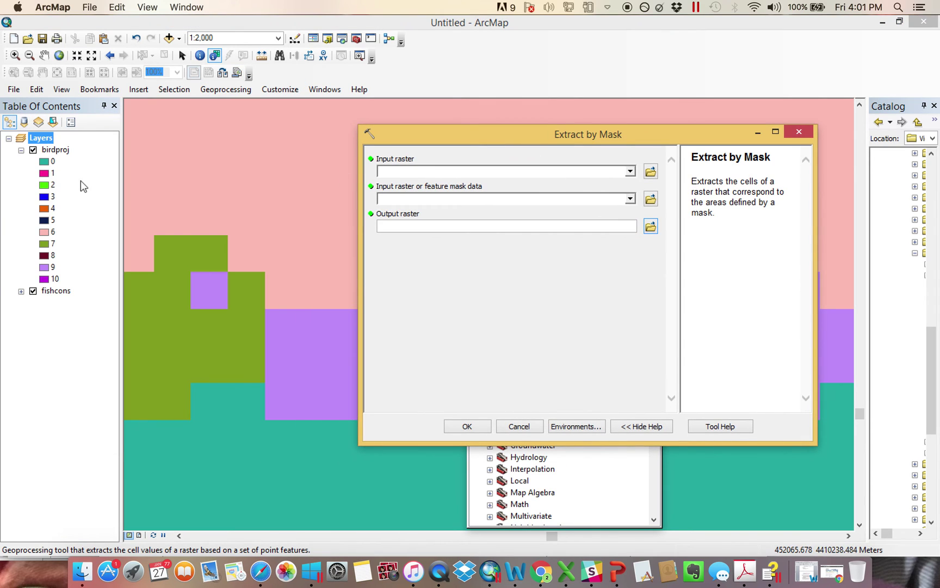
{"action": "left_click_drag", "start_coordinate": [56, 151], "coordinate": [407, 173]}
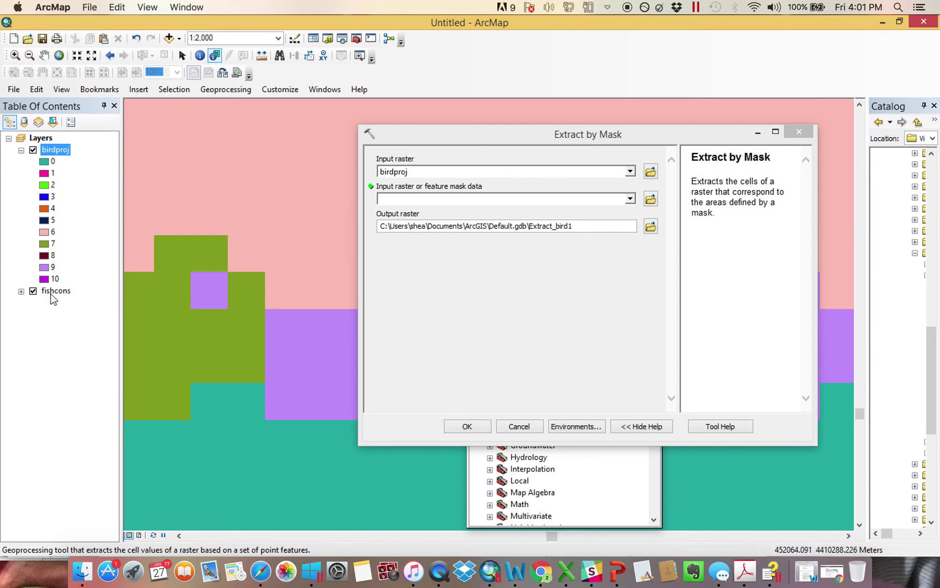
{"action": "left_click_drag", "start_coordinate": [51, 291], "coordinate": [139, 223]}
{"action": "left_click_drag", "start_coordinate": [293, 123], "coordinate": [469, 201]}
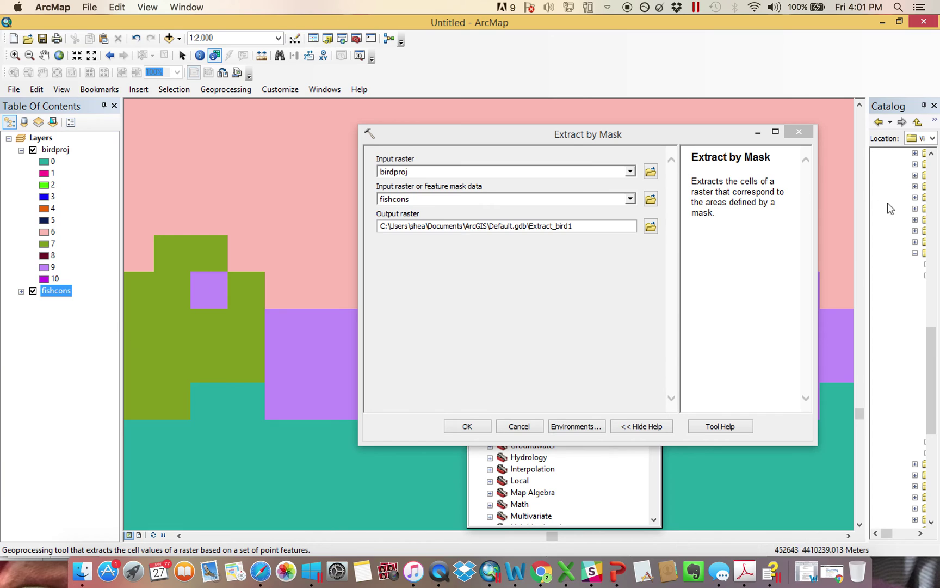
{"action": "left_click", "coordinate": [651, 227]}
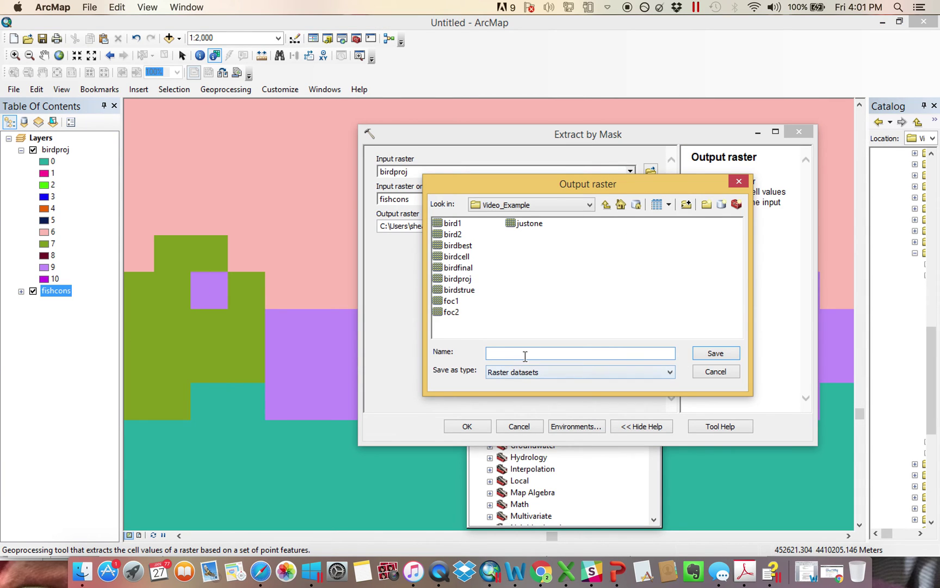
{"action": "key", "text": "Return"}
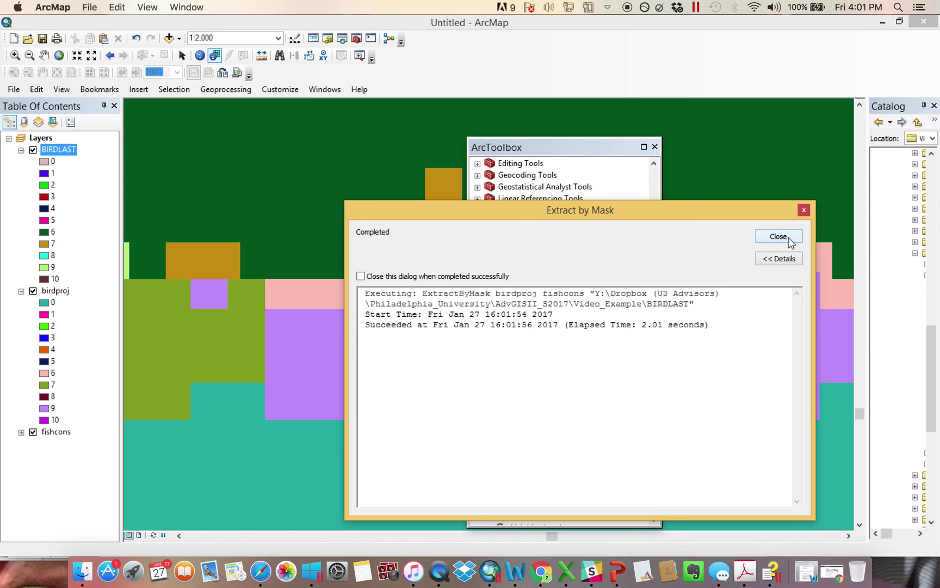
- Hide birdproj and toggle BIRDLAST off and on to compare it with fishcons
{"action": "left_click", "coordinate": [778, 236]}
{"action": "left_click", "coordinate": [33, 291]}
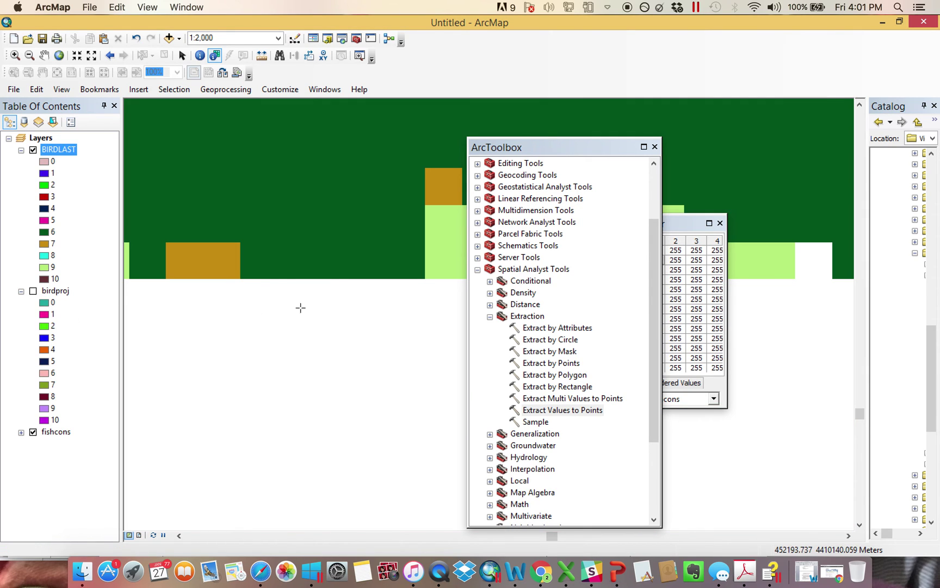
{"action": "left_click", "coordinate": [34, 151]}
{"action": "left_click", "coordinate": [33, 151]}
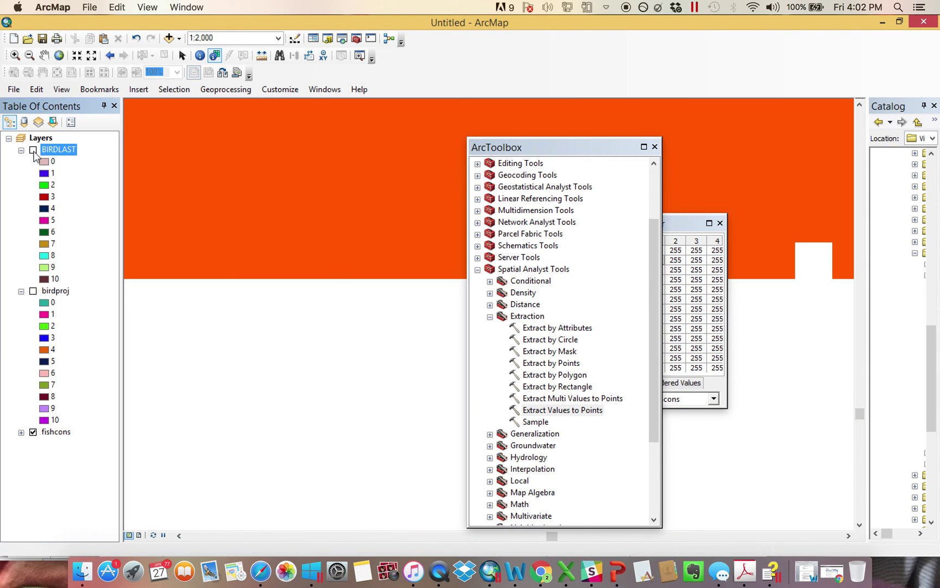
{"action": "left_click", "coordinate": [34, 150]}
{"action": "left_click", "coordinate": [33, 151]}
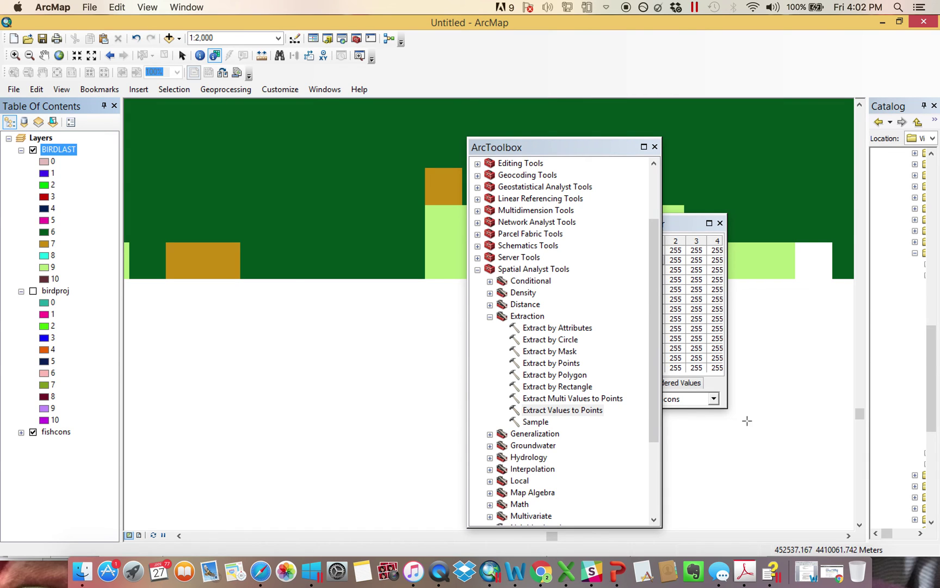
- Compare BIRDLAST and fishcons cell values at the same map cells in the Pixel Inspector
{"action": "left_click", "coordinate": [714, 399]}
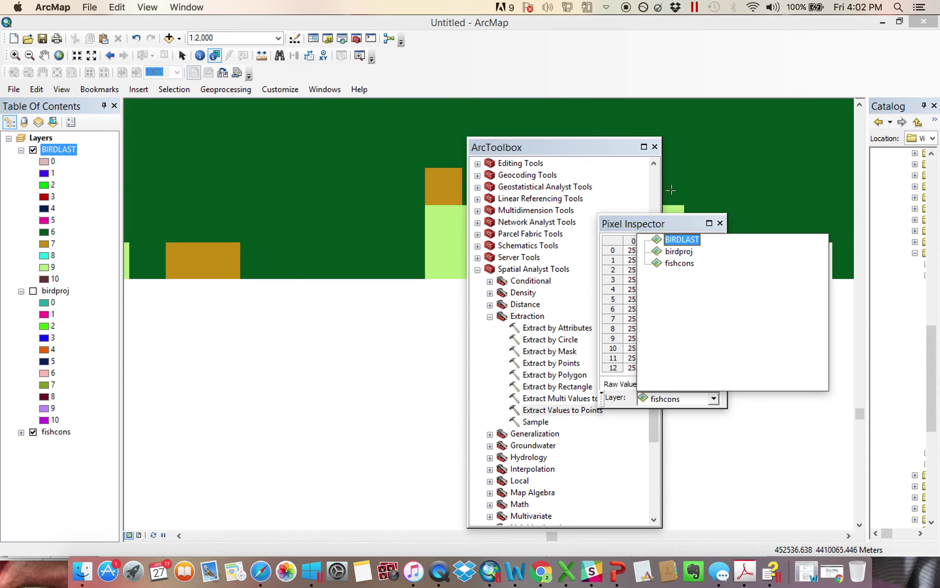
{"action": "left_click", "coordinate": [682, 240]}
{"action": "left_click", "coordinate": [223, 296]}
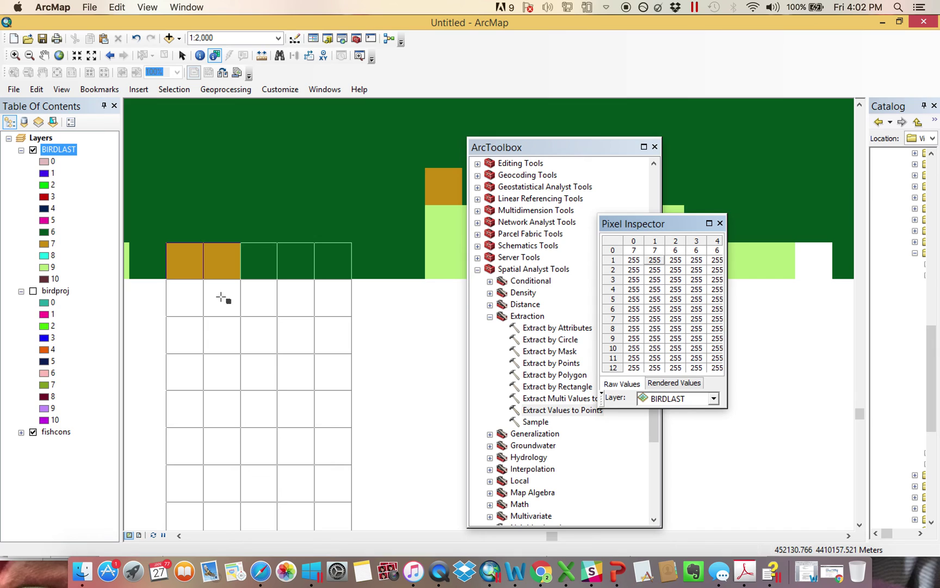
{"action": "left_click", "coordinate": [714, 399]}
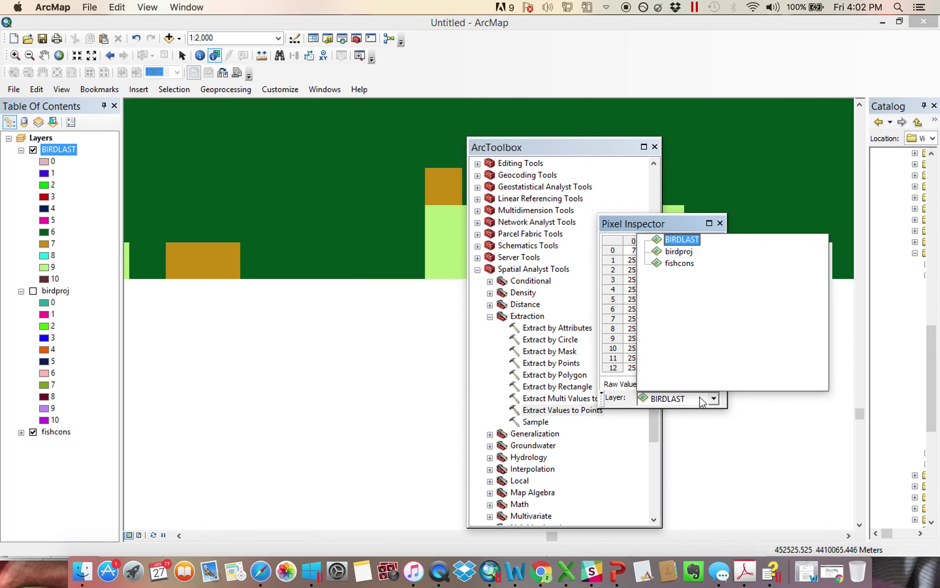
{"action": "left_click", "coordinate": [678, 262]}
{"action": "left_click", "coordinate": [259, 298]}
{"action": "left_click", "coordinate": [238, 298]}
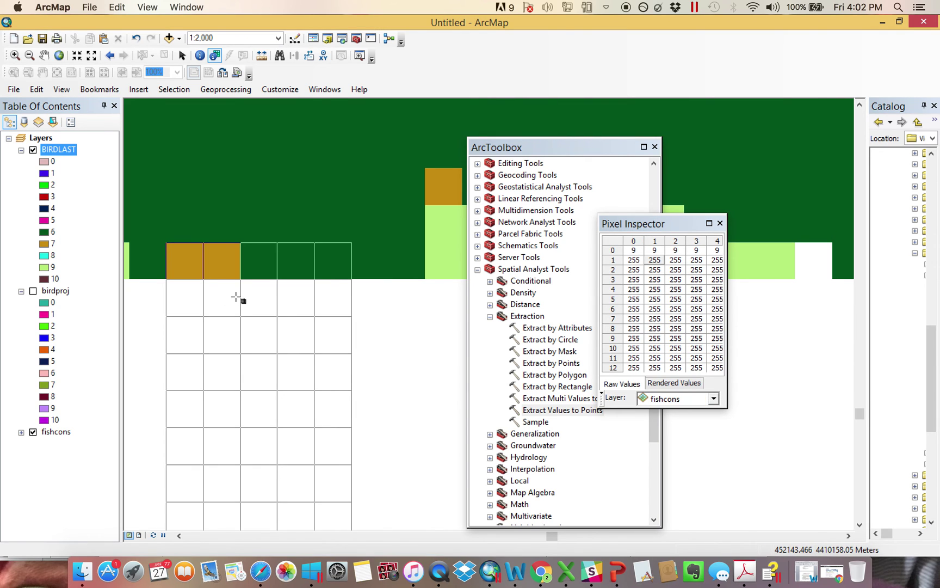
- Check BIRDLAST and fishcons source properties, confirming 30 by 30 cells and 4601 rows
{"action": "right_click", "coordinate": [59, 149]}
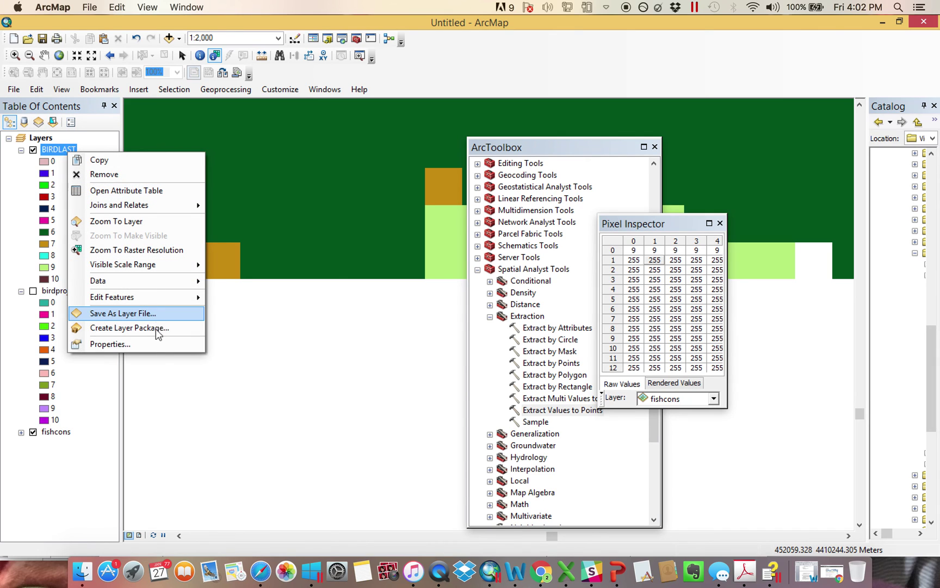
{"action": "left_click", "coordinate": [92, 345]}
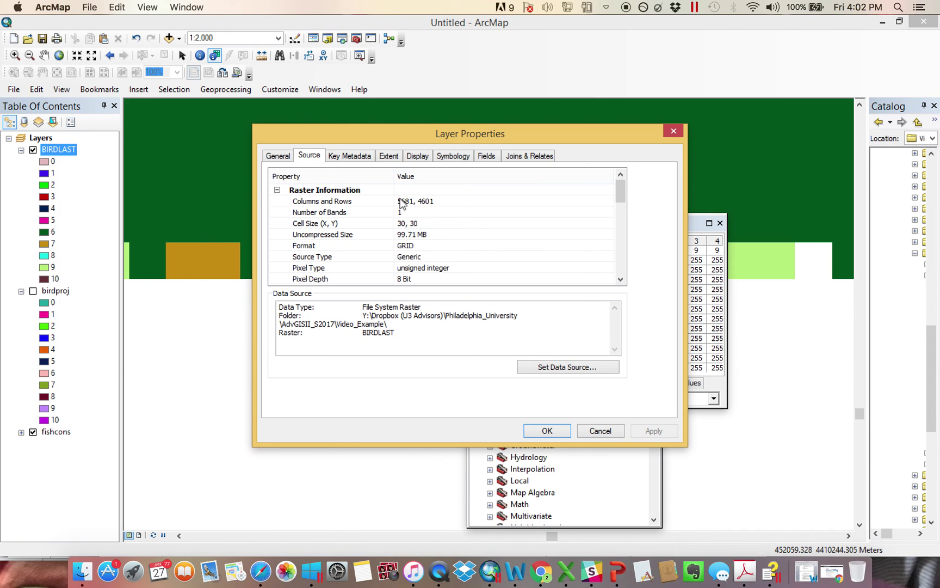
{"action": "left_click", "coordinate": [674, 130]}
{"action": "right_click", "coordinate": [66, 434]}
{"action": "left_click", "coordinate": [103, 427]}
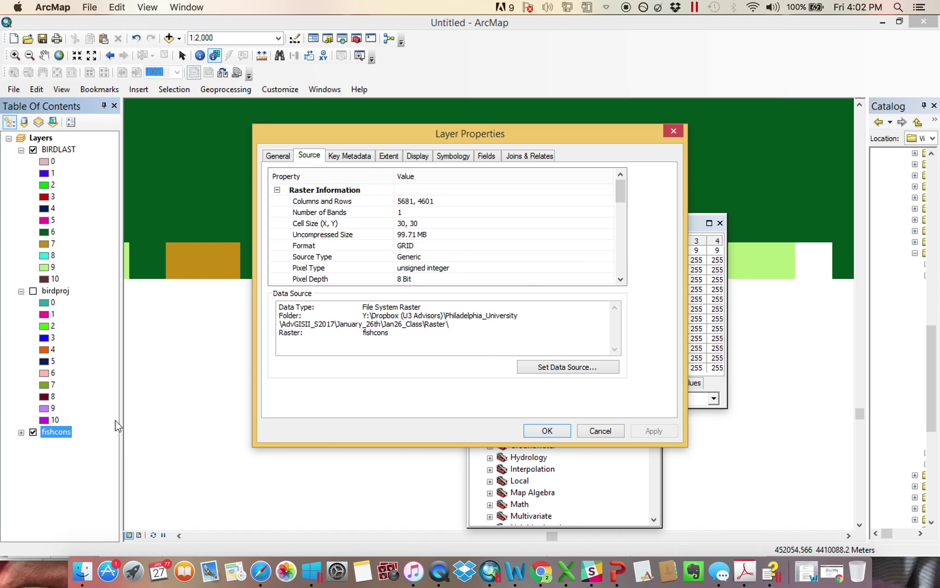
{"action": "left_click", "coordinate": [674, 131]}
- Bring the Presentation2 summary slide in PowerPoint to the front
{"action": "left_click", "coordinate": [617, 571]}
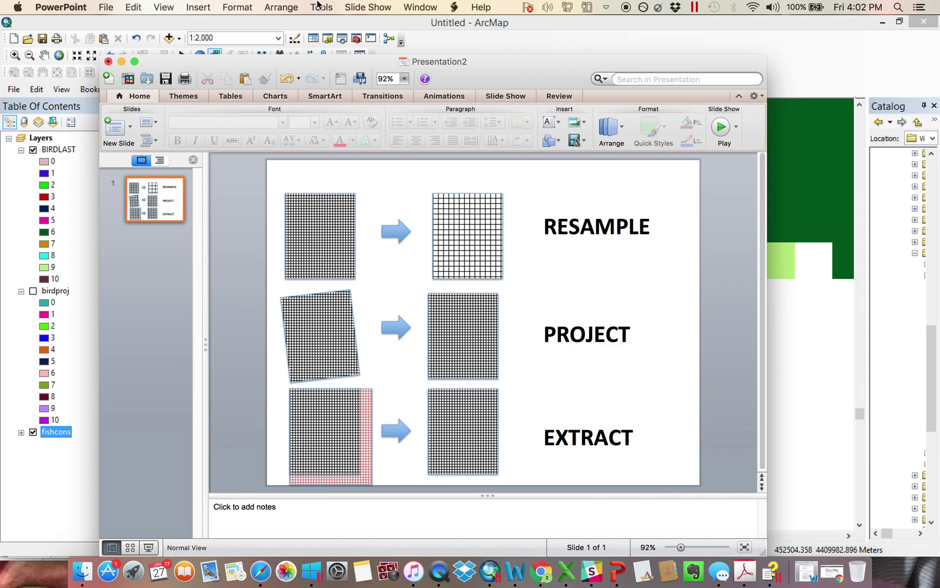
- Back in ArcMap, review the Processing Extent and Raster Analysis environment settings and close them unchanged
{"action": "left_click", "coordinate": [538, 30]}
{"action": "left_click", "coordinate": [333, 96]}
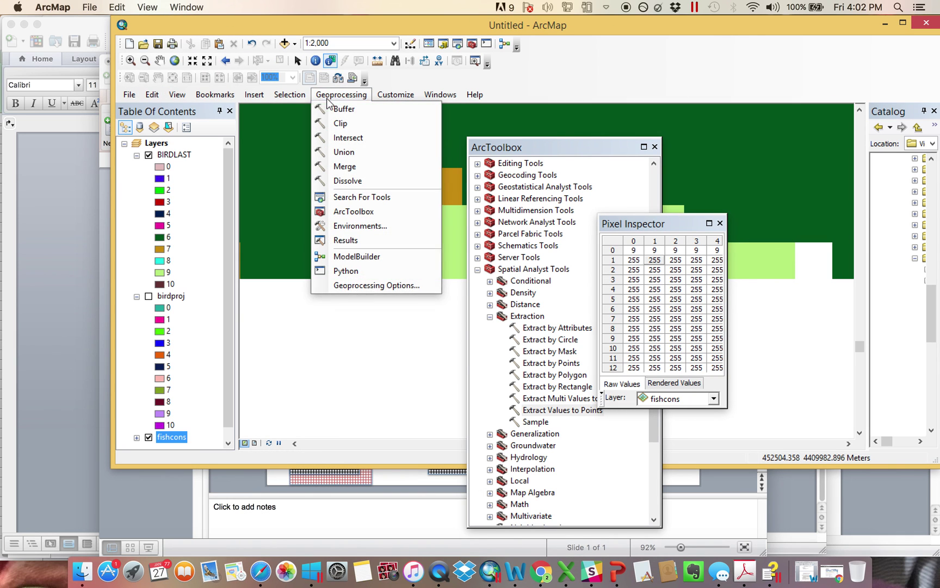
{"action": "left_click", "coordinate": [366, 226]}
{"action": "left_click", "coordinate": [372, 175]}
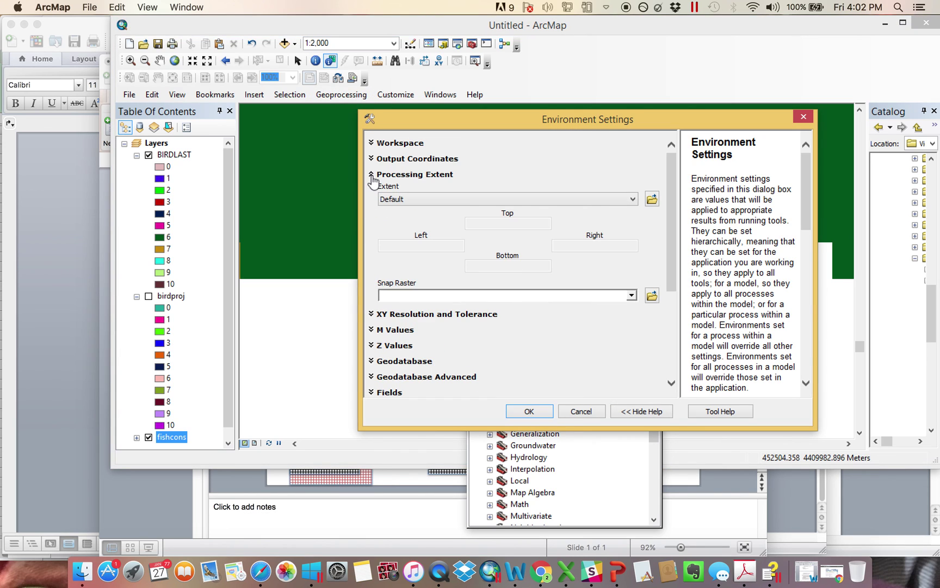
{"action": "left_click", "coordinate": [371, 174]}
{"action": "scroll", "coordinate": [399, 332], "scroll_direction": "down", "scroll_amount": 2}
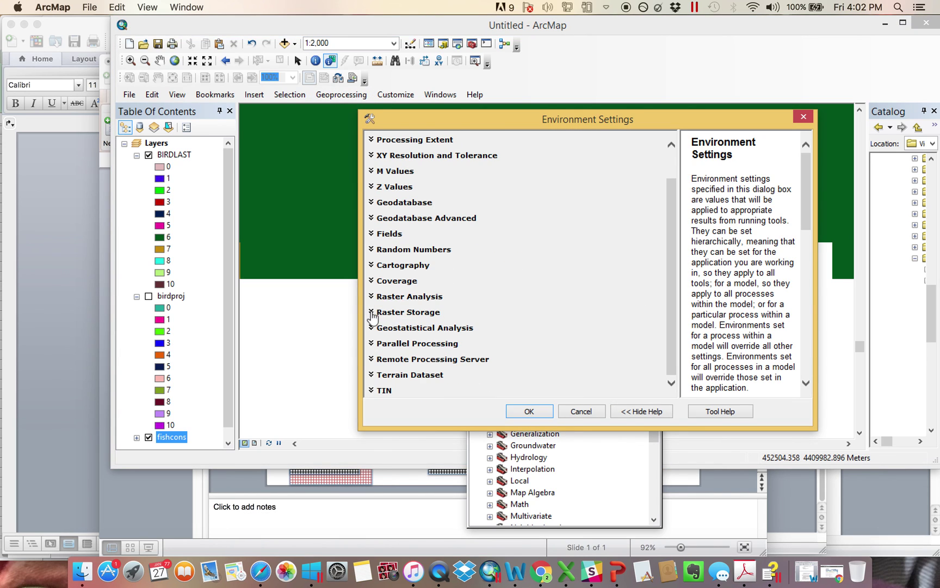
{"action": "left_click", "coordinate": [372, 299]}
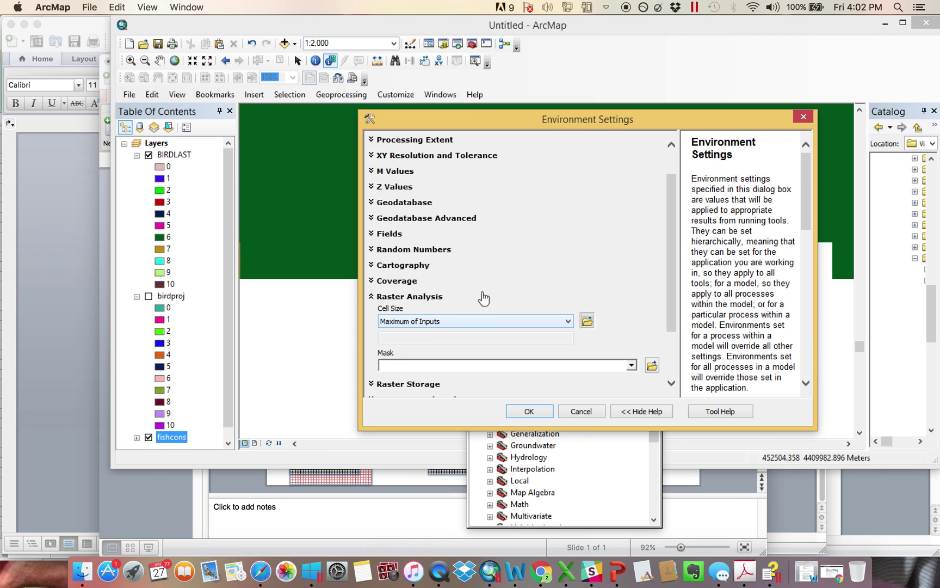
{"action": "left_click", "coordinate": [803, 116]}
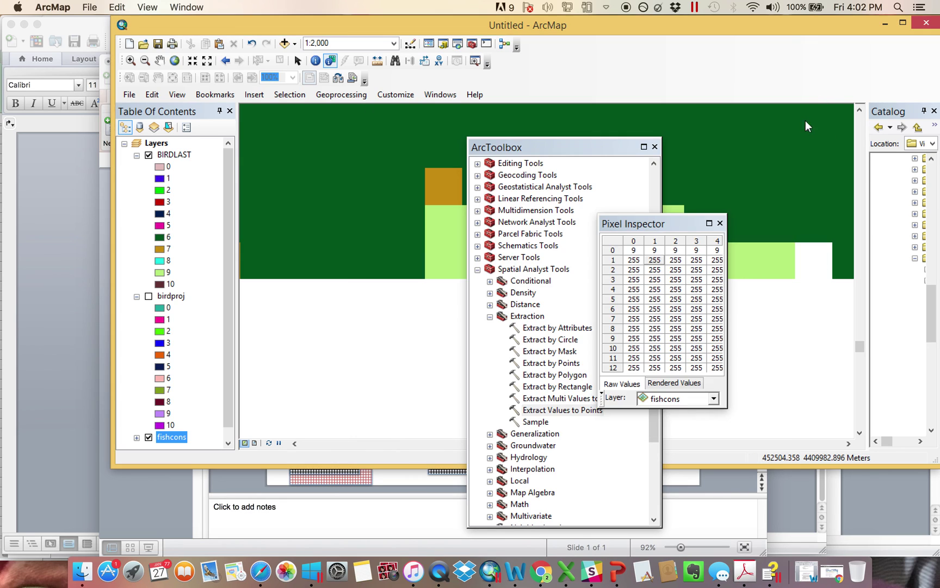